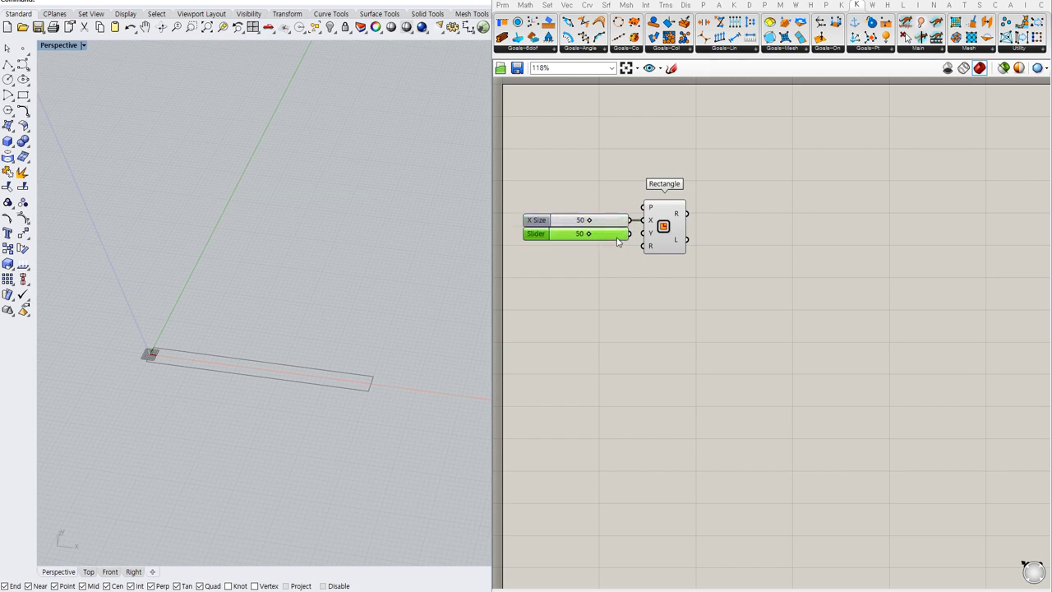
- Connect the second slider to the Rectangle's Y size, set it to 35, and shift the Rectangle component closer to its sliders
left_click(601, 245)
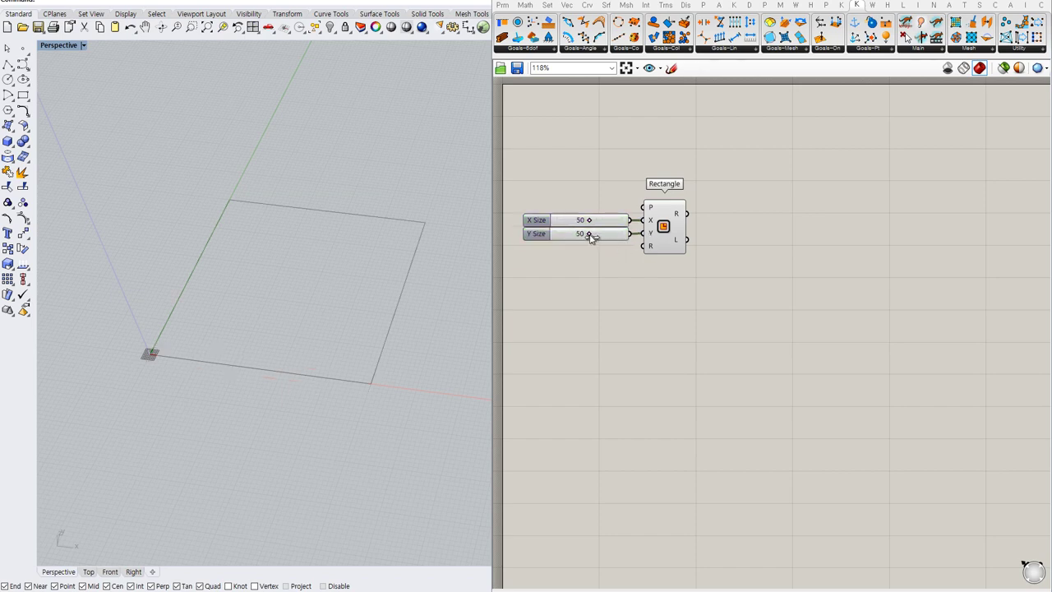
left_click_drag(592, 238, 578, 238)
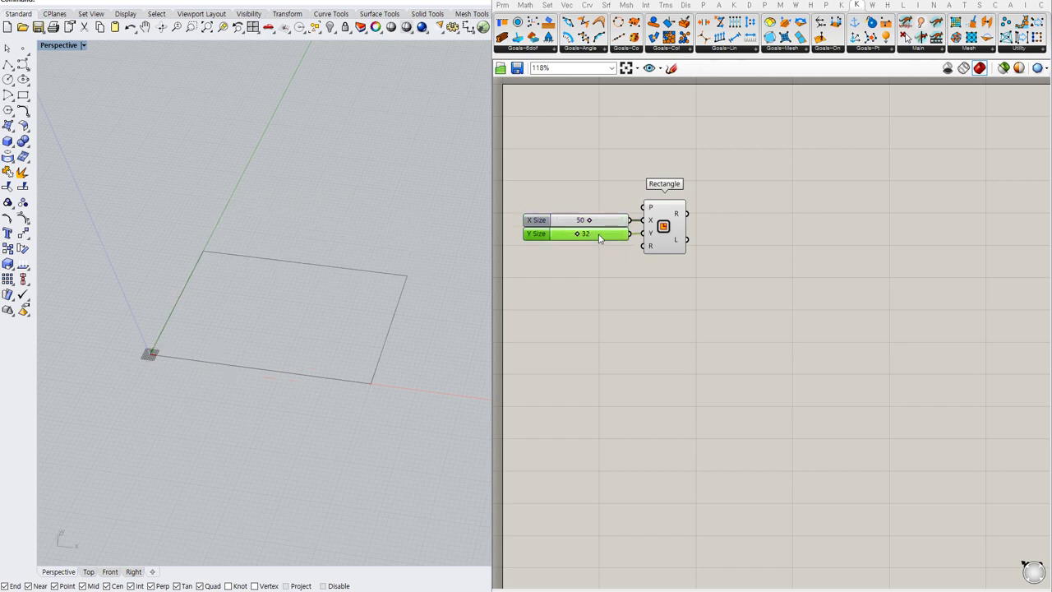
double_click(599, 237)
type("35")
left_click(611, 234)
left_click_drag(668, 252, 664, 251)
left_click(674, 277)
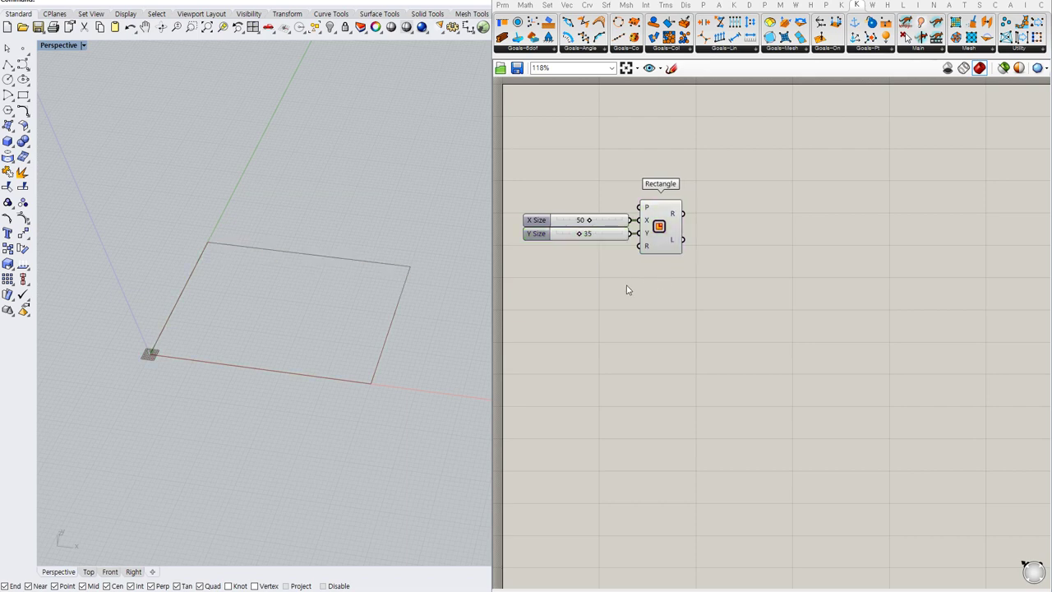
right_click_drag(407, 320, 380, 326)
scroll(296, 332, "up", 5)
scroll(342, 314, "down", 2)
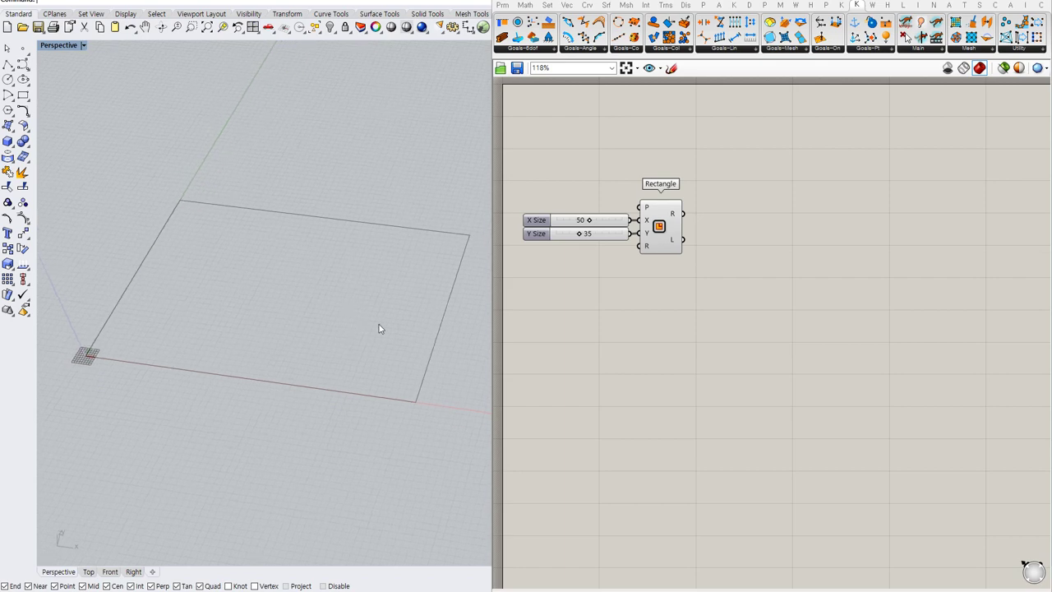
left_click(667, 244)
left_click(595, 203)
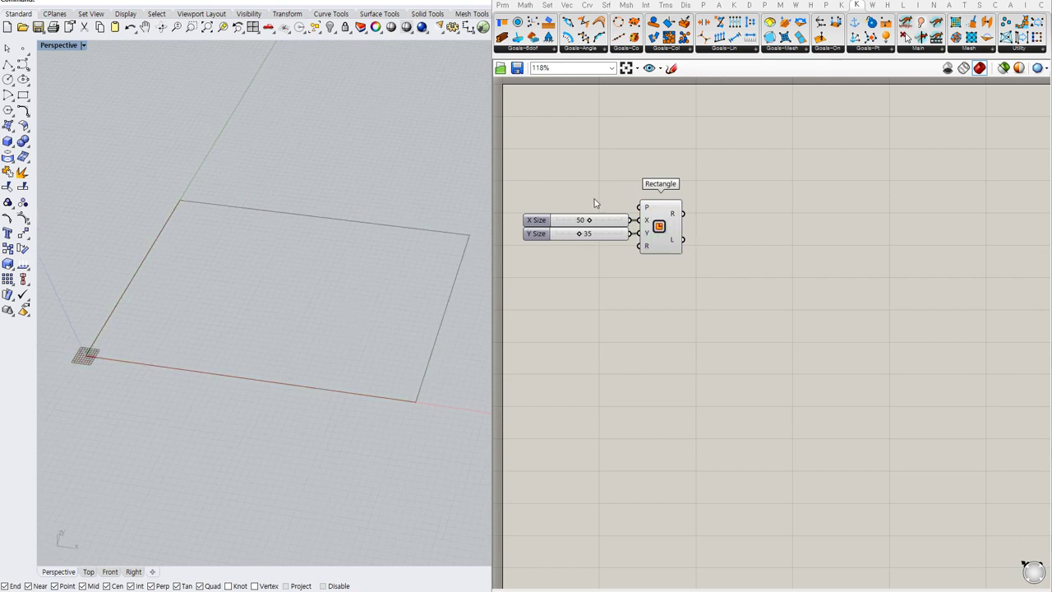
- Add a Mesh Plane component with the rectangle as its boundary and place it below and beside the Rectangle component
double_click(758, 223)
type("mesh")
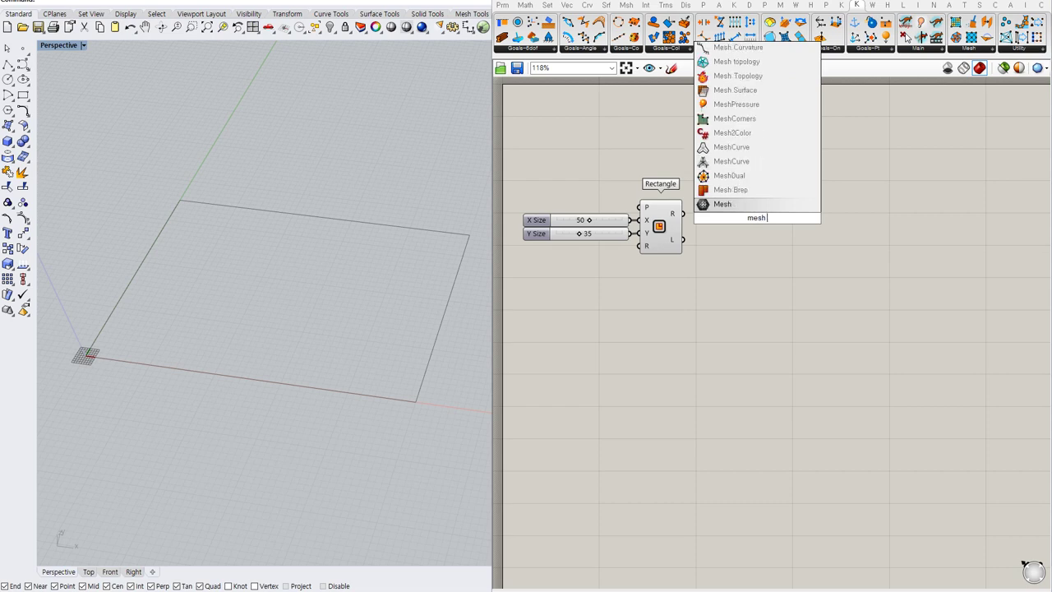
type(" p")
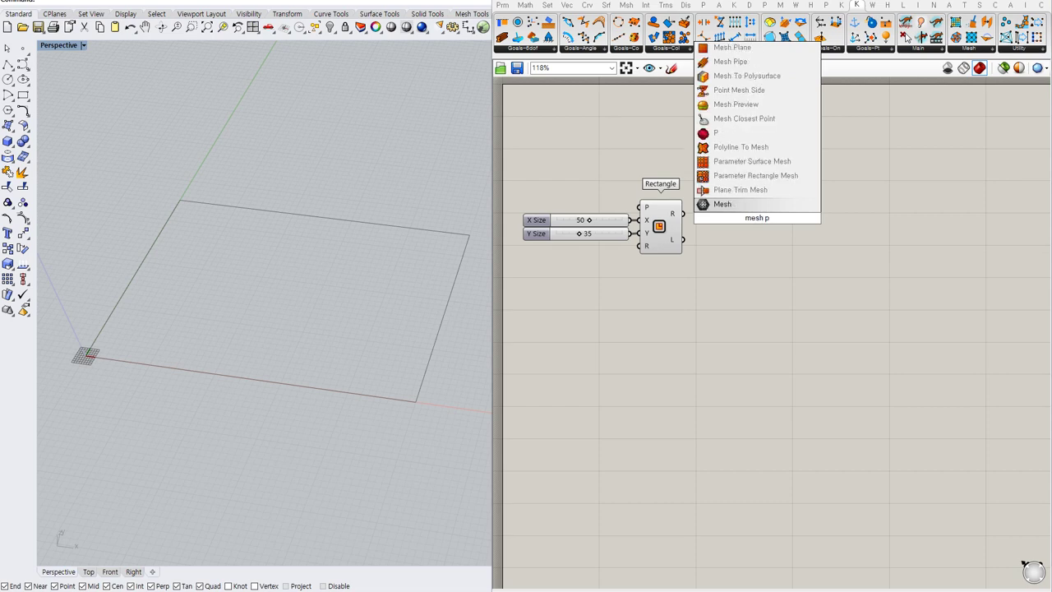
type("la")
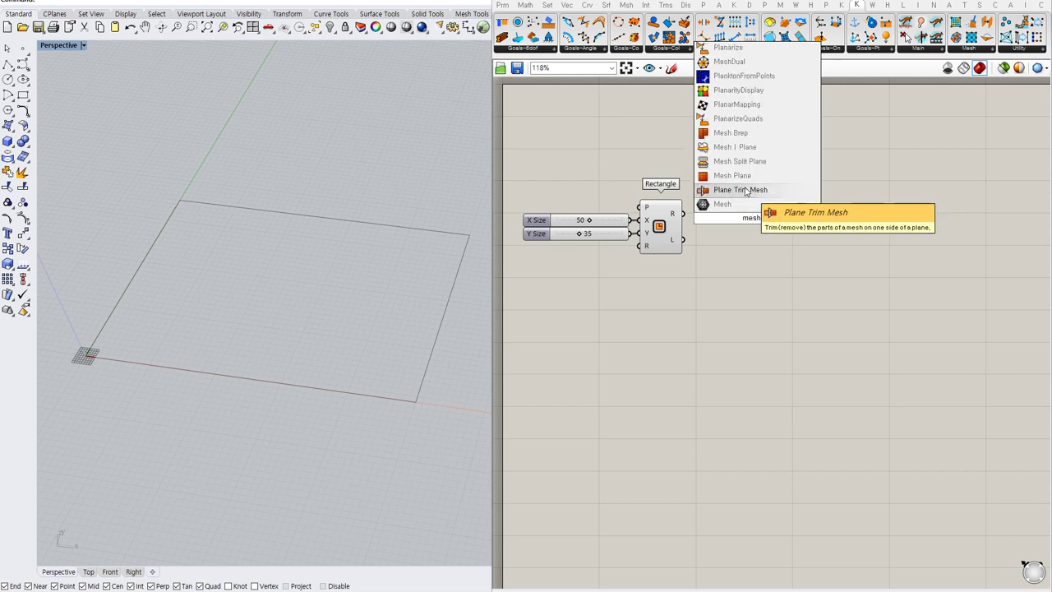
left_click(732, 175)
left_click_drag(734, 206, 684, 214)
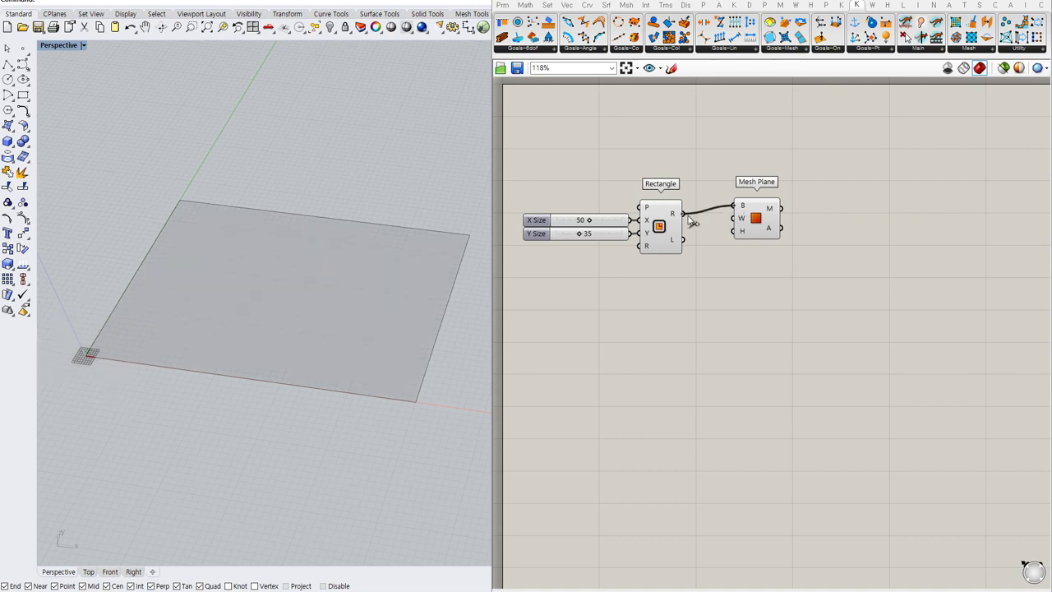
left_click(739, 215)
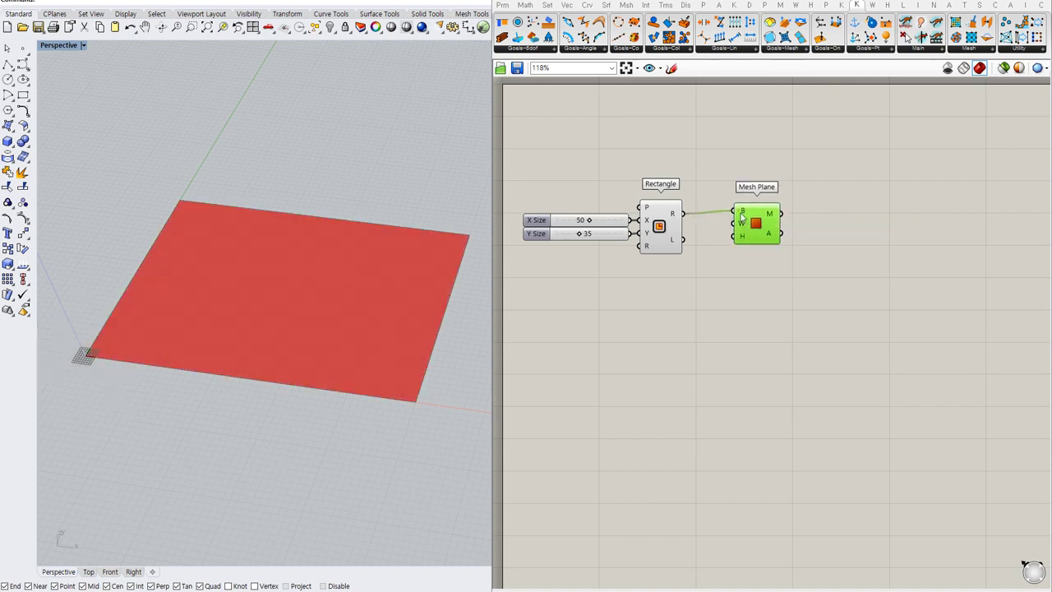
left_click_drag(749, 223, 729, 264)
left_click(694, 275)
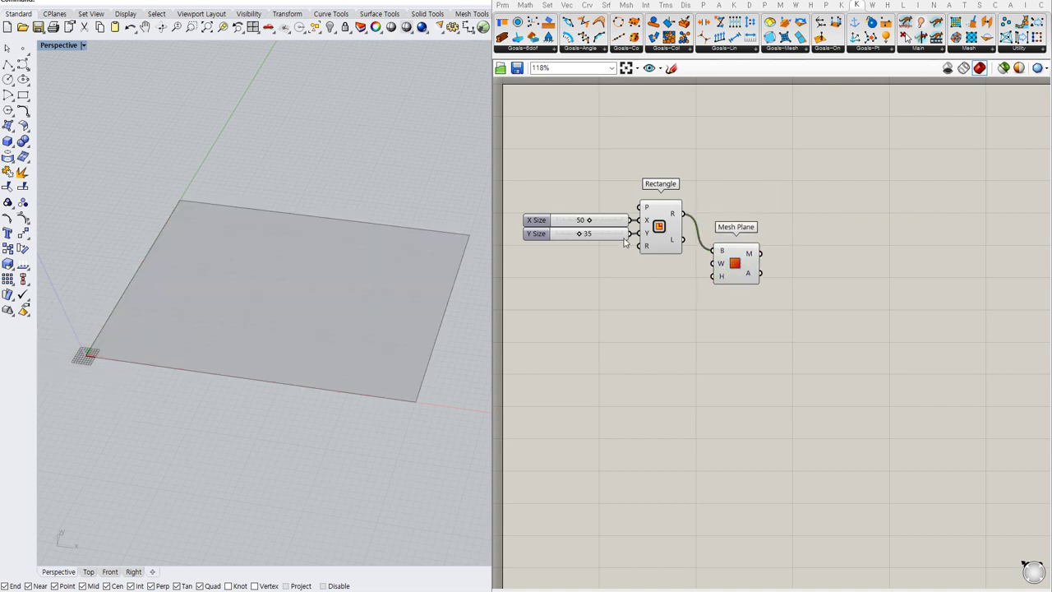
- Duplicate the Y Size slider to drive the Mesh Plane's width count at 30 and height count at 25
left_click_drag(616, 235, 670, 274, "alt")
double_click(654, 275)
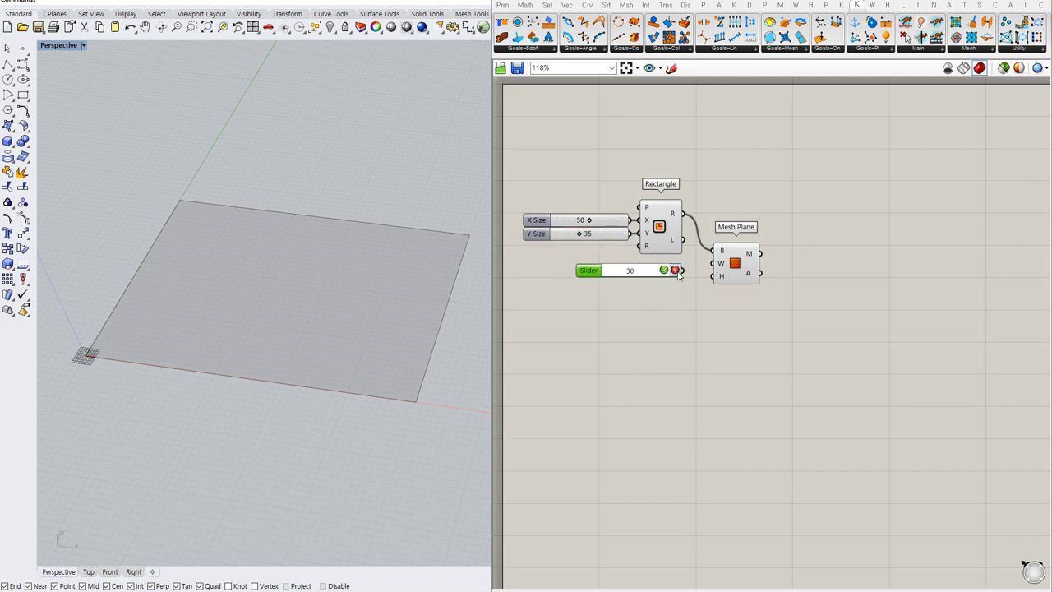
left_click(662, 270)
mouse_move(713, 264)
left_mouse_down()
mouse_move(668, 272)
mouse_move(667, 287)
mouse_move(713, 277)
left_mouse_up()
left_click(682, 280)
left_click(667, 299)
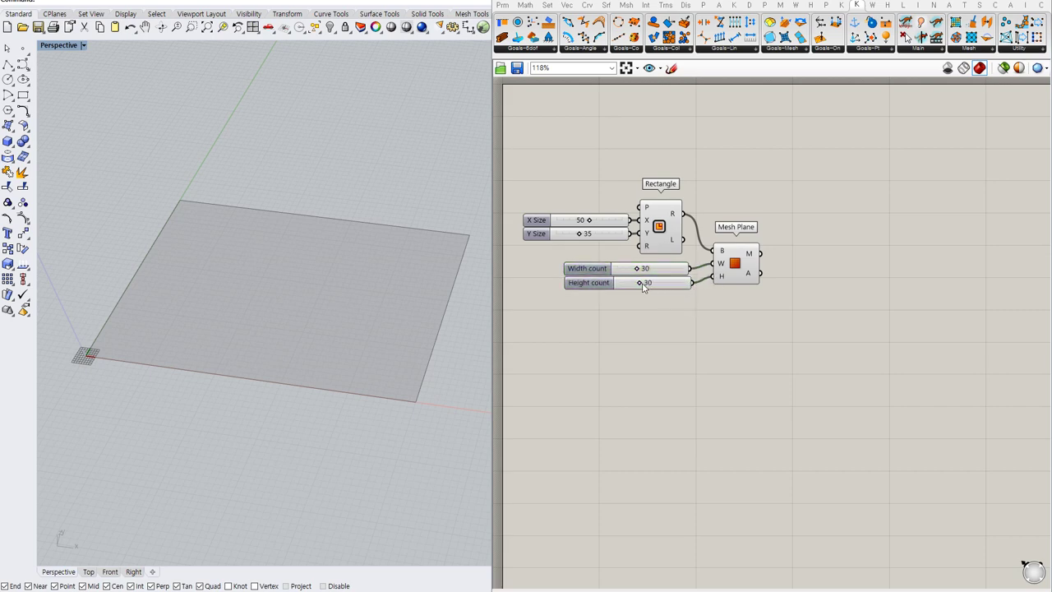
left_click_drag(644, 285, 635, 284)
- Shift the Mesh Plane component slightly down to line up with its two count sliders
left_click(744, 268)
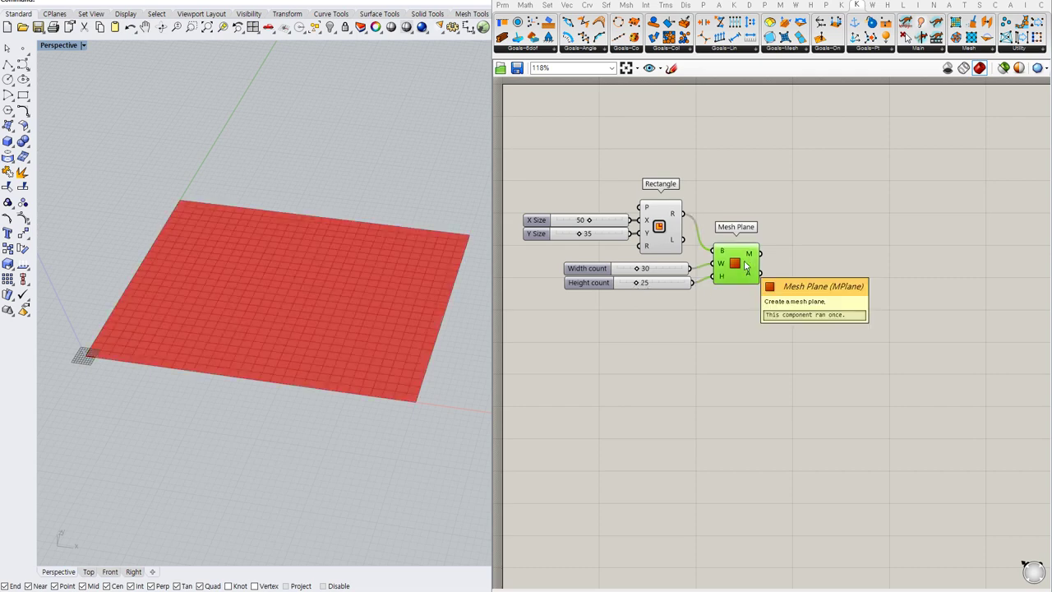
left_click(747, 323)
right_click_drag(424, 324, 404, 316)
left_click_drag(750, 277, 748, 284)
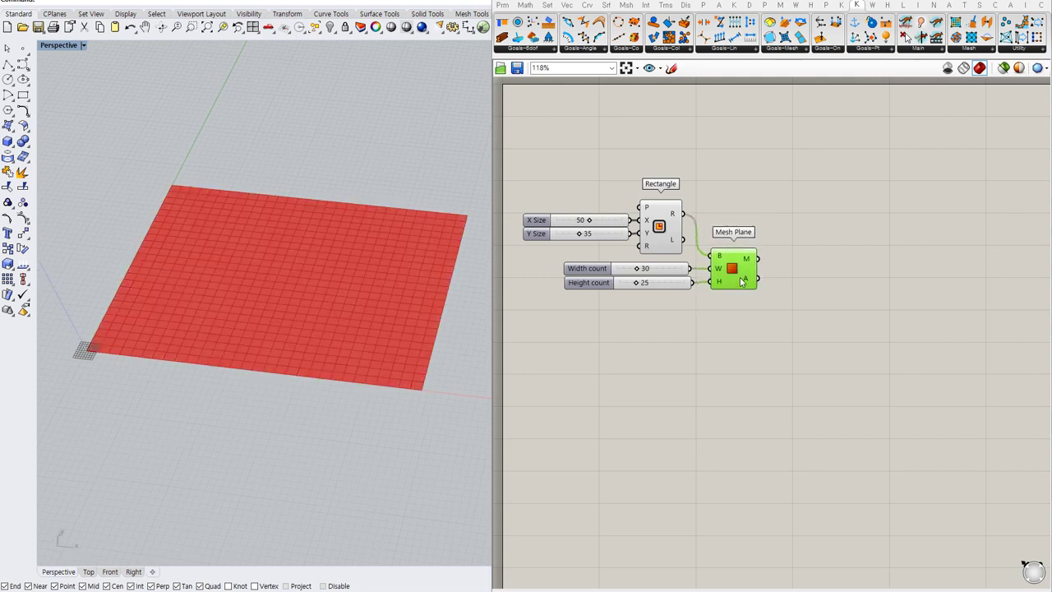
left_click(744, 322)
double_click(728, 330)
key("Escape")
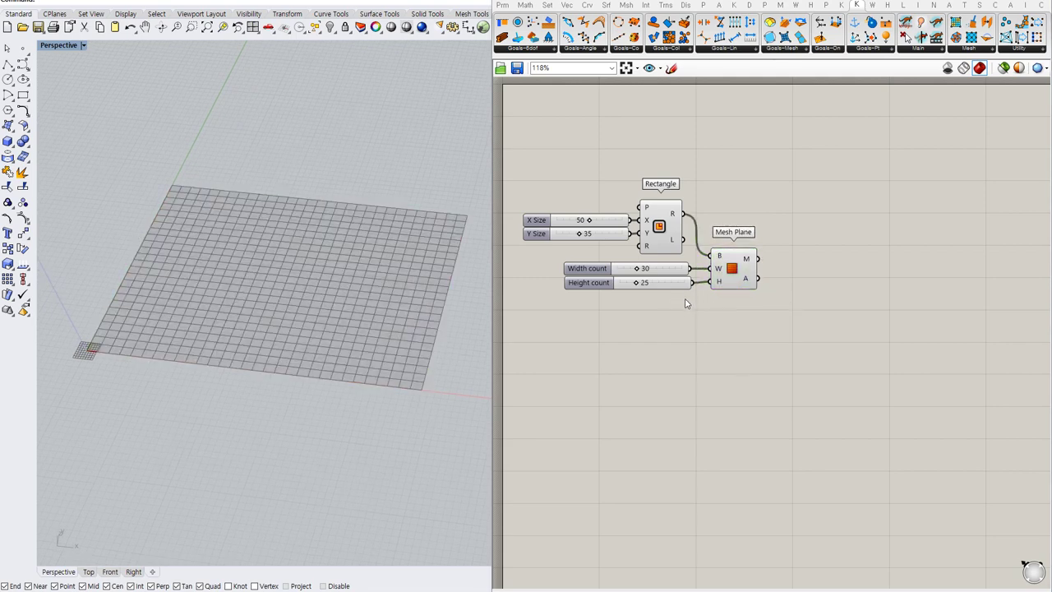
- Tidy the Width count and Height count sliders beside the Mesh Plane and group them together
left_click(676, 285)
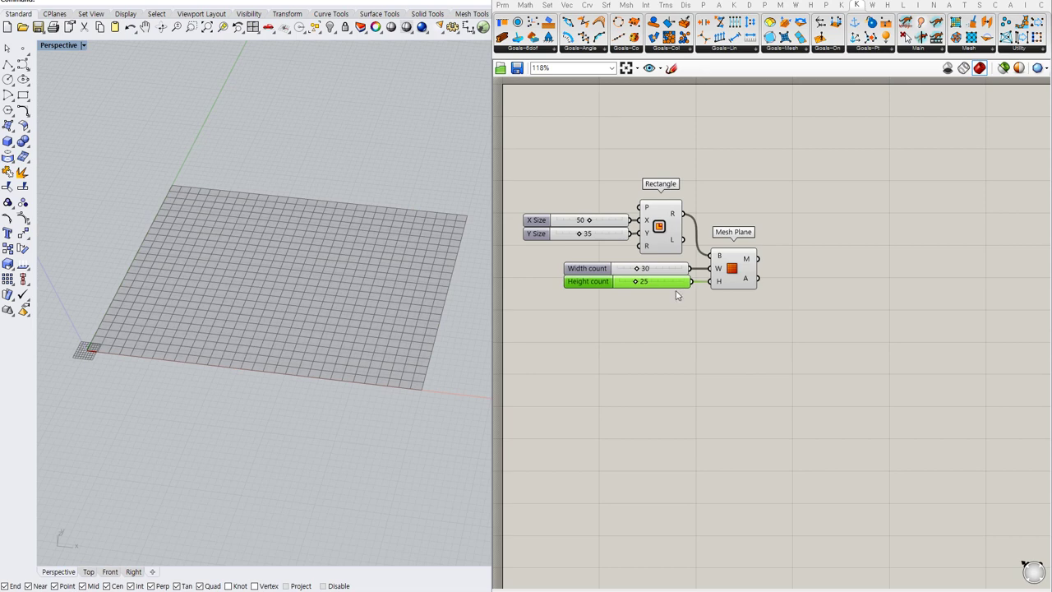
mouse_move(682, 300)
left_mouse_down()
mouse_move(640, 259)
mouse_move(667, 295)
left_mouse_up()
key("ctrl+g")
left_click_drag(727, 271, 726, 273)
left_click(761, 296)
- Turn off the viewport preview of the Rectangle component
left_click(645, 220)
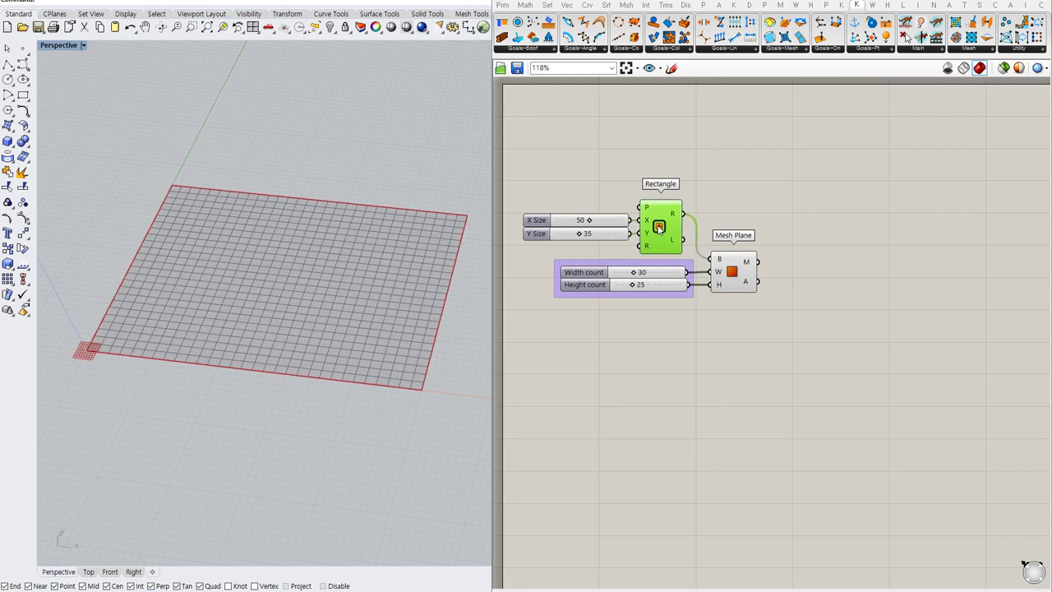
left_click(818, 210)
right_click_drag(821, 207, 803, 211)
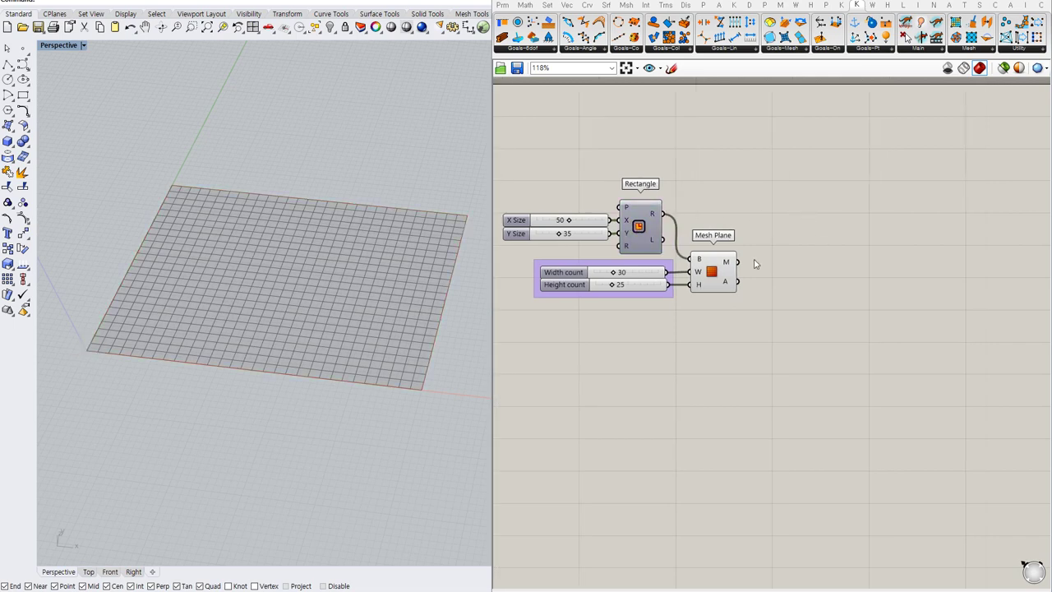
- Add a VertexLoads component, feed it the Mesh Plane's mesh, and place it above and beyond the Mesh Plane
left_click(719, 279)
left_click(793, 208)
double_click(793, 208)
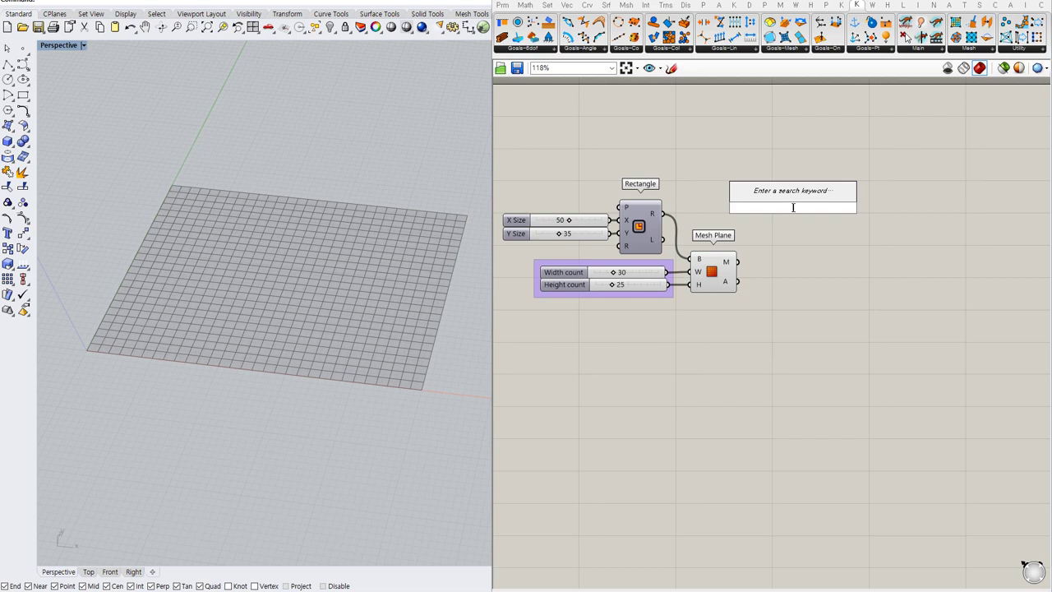
type("verte")
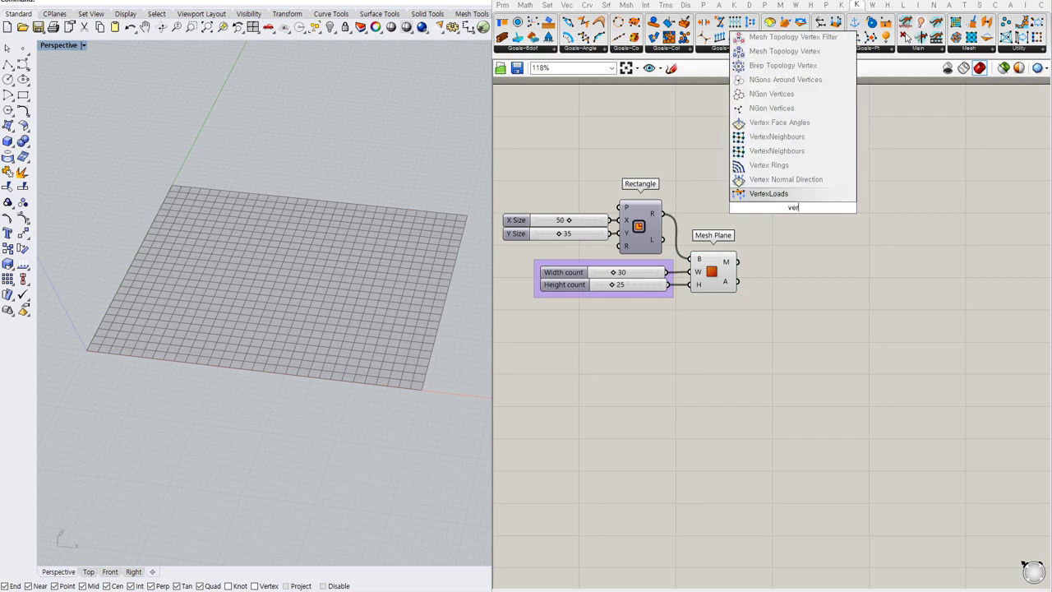
left_click(803, 194)
left_click_drag(774, 203, 737, 262)
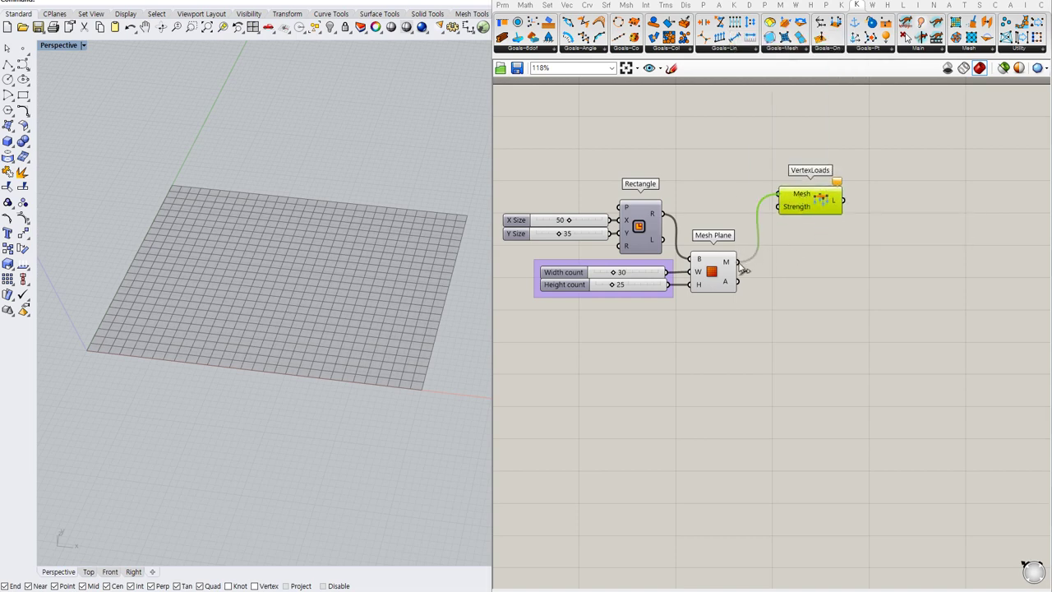
left_click_drag(805, 208, 841, 186)
left_click(816, 205)
left_click(823, 194)
left_click(757, 199)
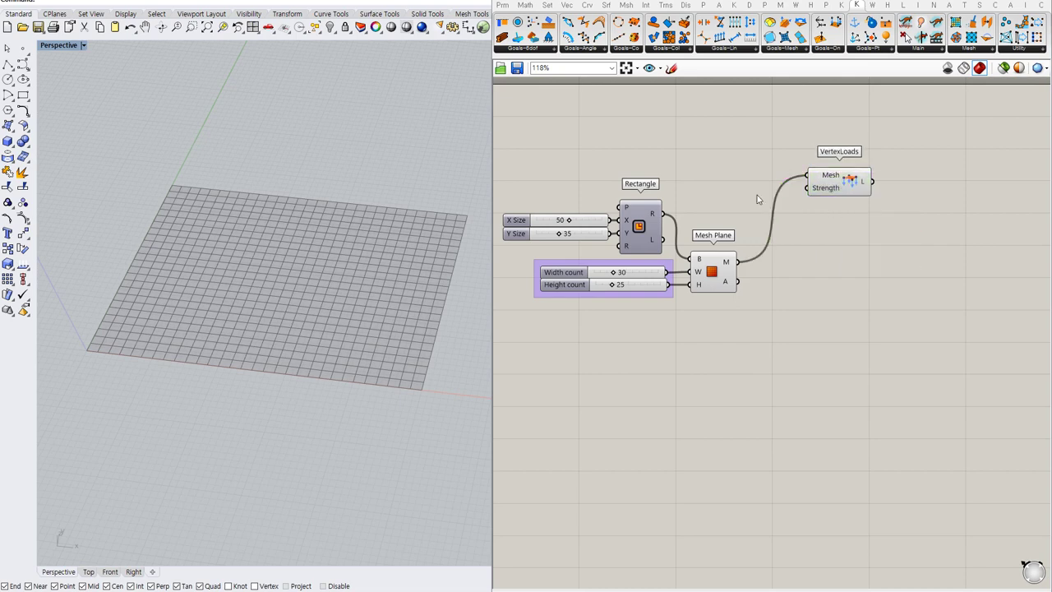
- Add a number slider ranging from 0 to 5.00 with two decimals next to the VertexLoads strength input
double_click(732, 193)
type("0")
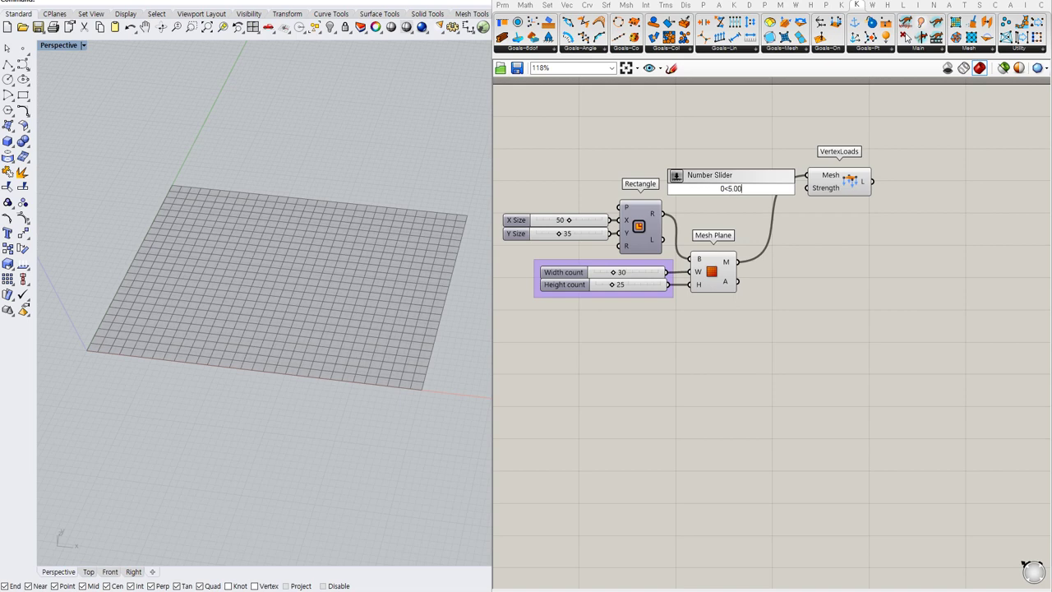
type("<5.00")
key("Return")
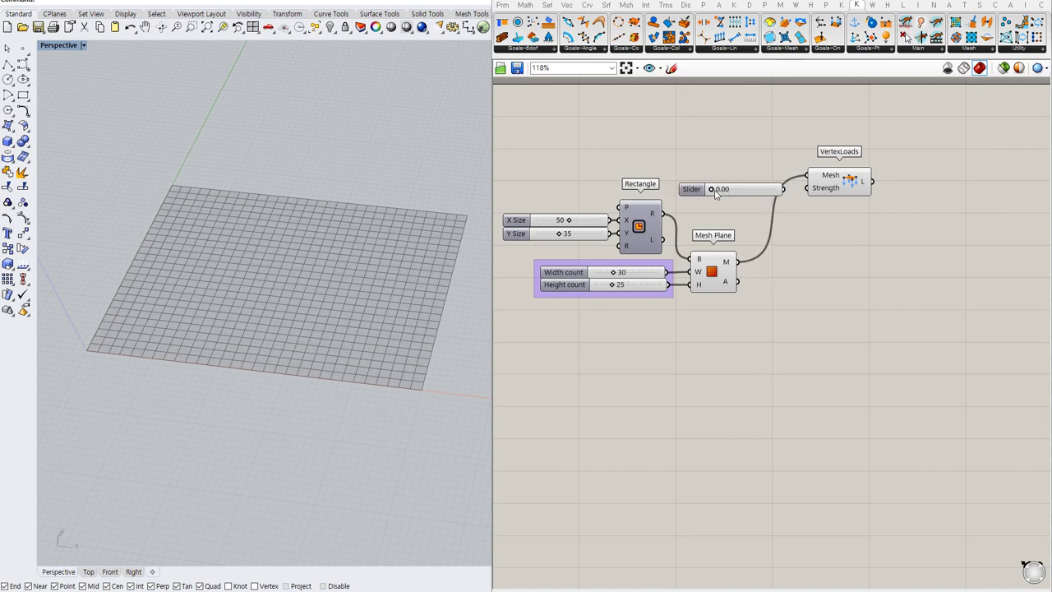
mouse_move(712, 190)
left_mouse_down()
mouse_move(754, 193)
mouse_move(716, 193)
left_mouse_up()
- Change the new slider's maximum to 1
double_click(688, 193)
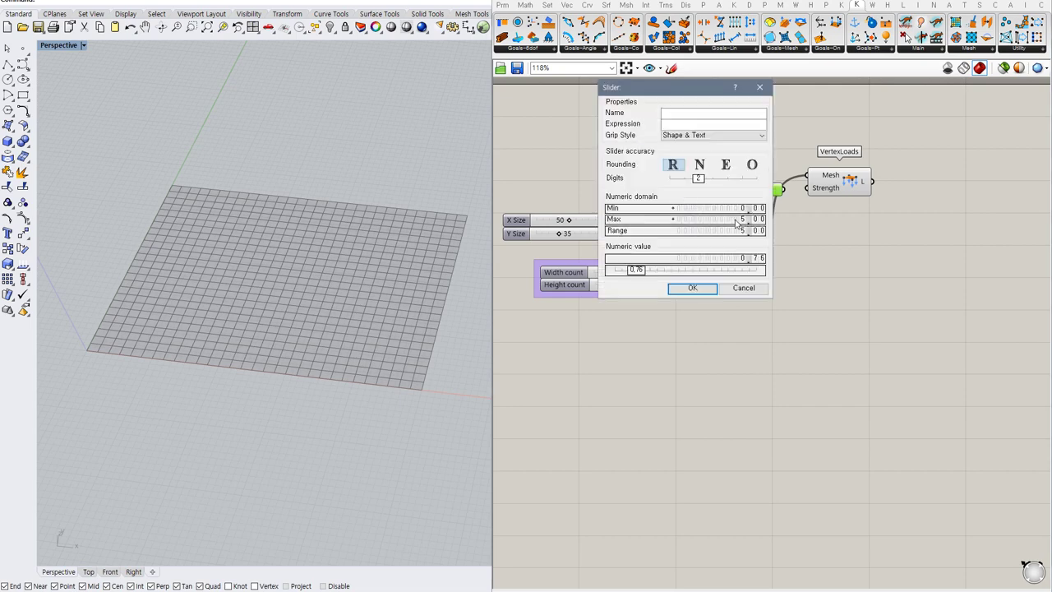
double_click(743, 221)
type("1")
key("Return")
left_click(694, 289)
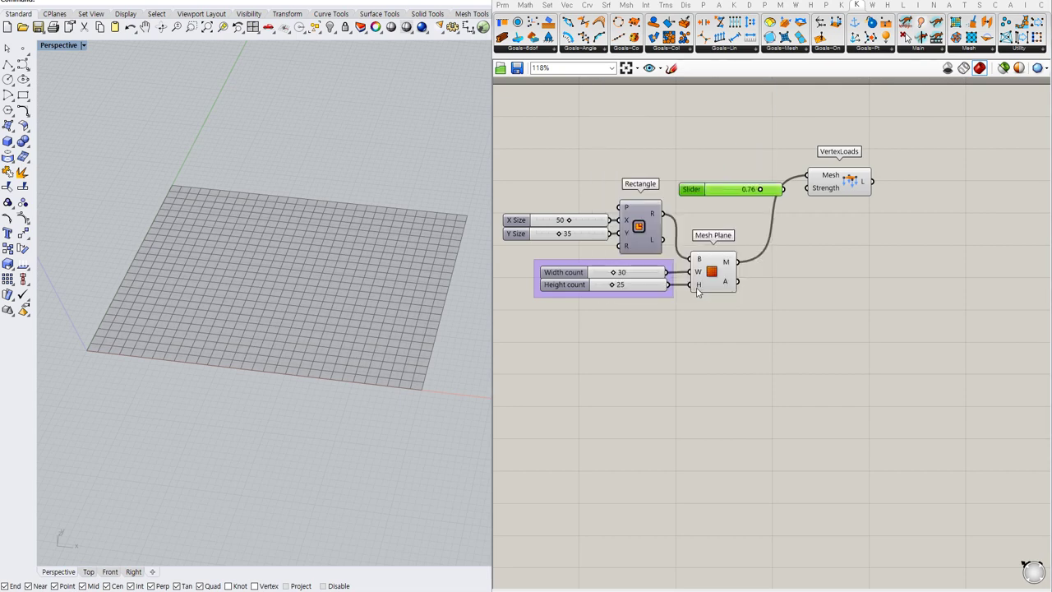
- Set the slider to 0.29 and connect it to the VertexLoads Strength input
mouse_move(763, 190)
left_mouse_down()
mouse_move(716, 196)
mouse_move(808, 188)
mouse_move(773, 189)
left_mouse_up()
left_click(742, 217)
left_click_drag(842, 190, 846, 190)
left_click(833, 218)
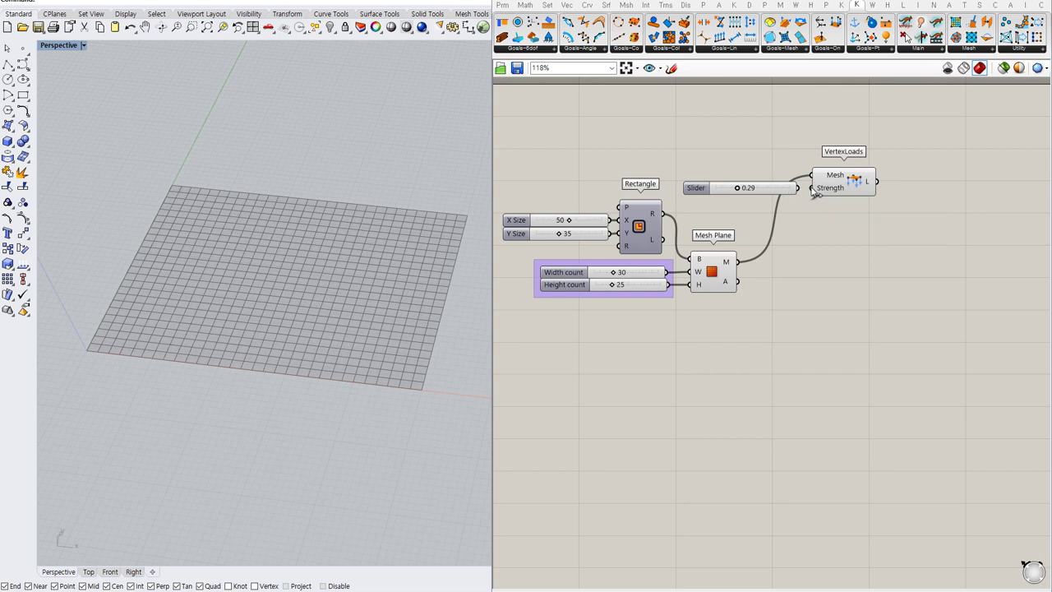
- Add a Show component below VertexLoads and feed it the Mesh Plane's mesh as geometry
right_click_drag(850, 240, 801, 243)
double_click(770, 231)
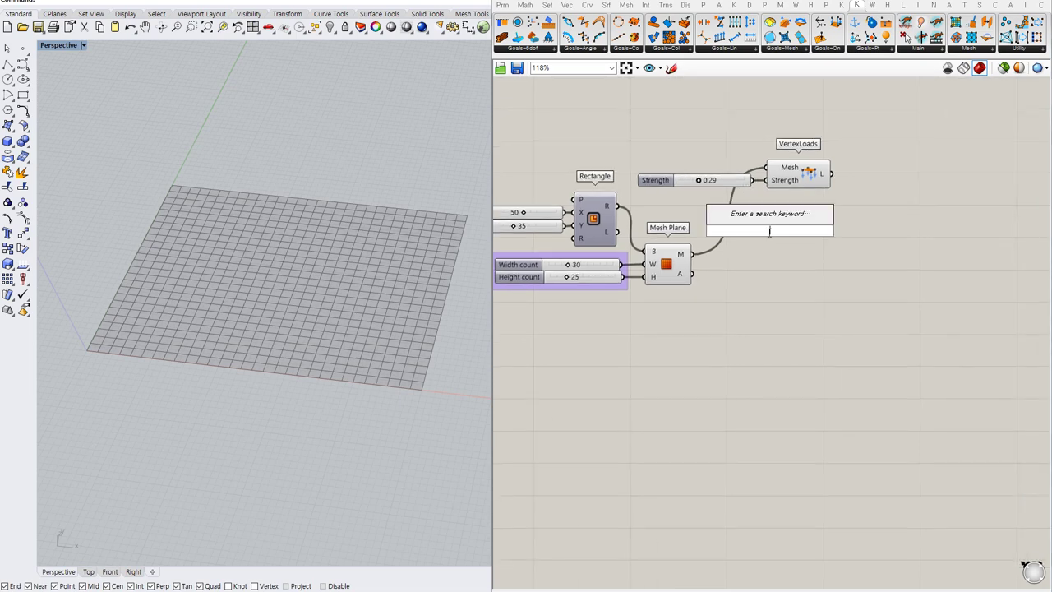
type("show")
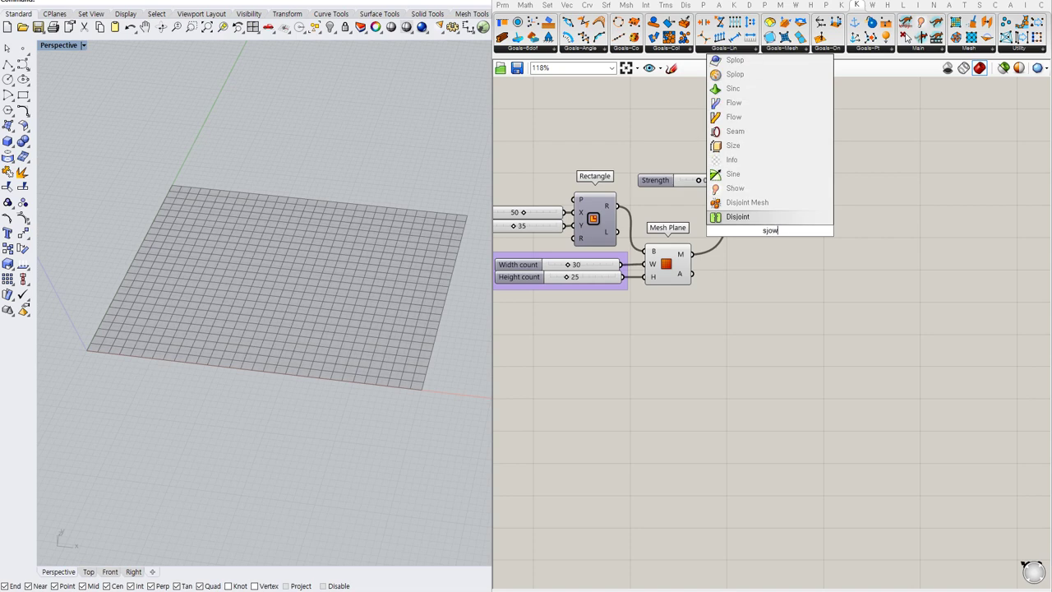
key("Return")
left_click_drag(749, 230, 794, 229)
left_click(787, 256)
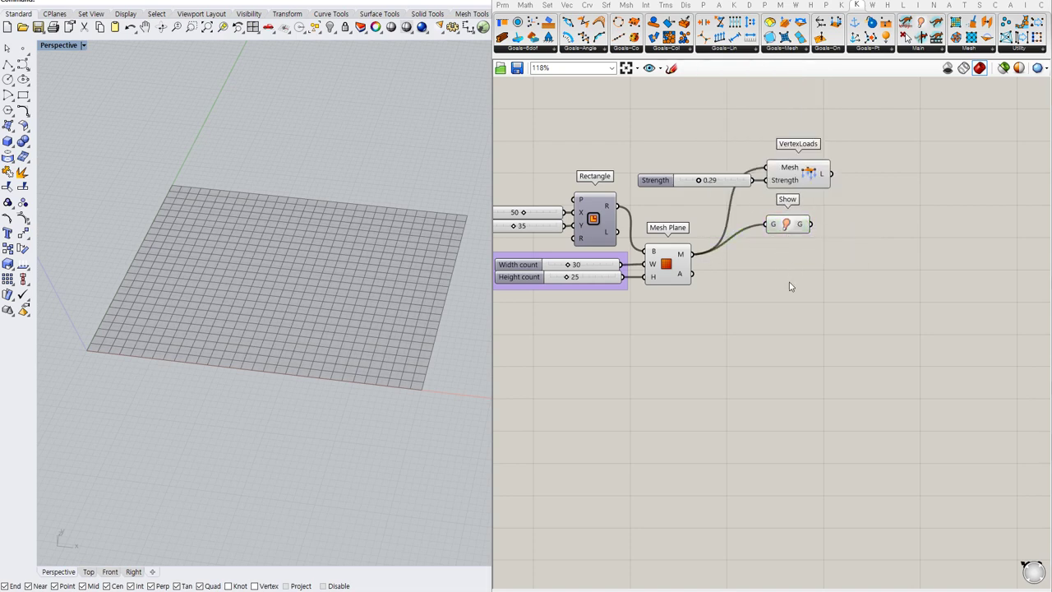
- Add an EdgeLengths component below Show and connect the Mesh Plane's mesh to its Mesh input
double_click(786, 279)
type("mesh edg")
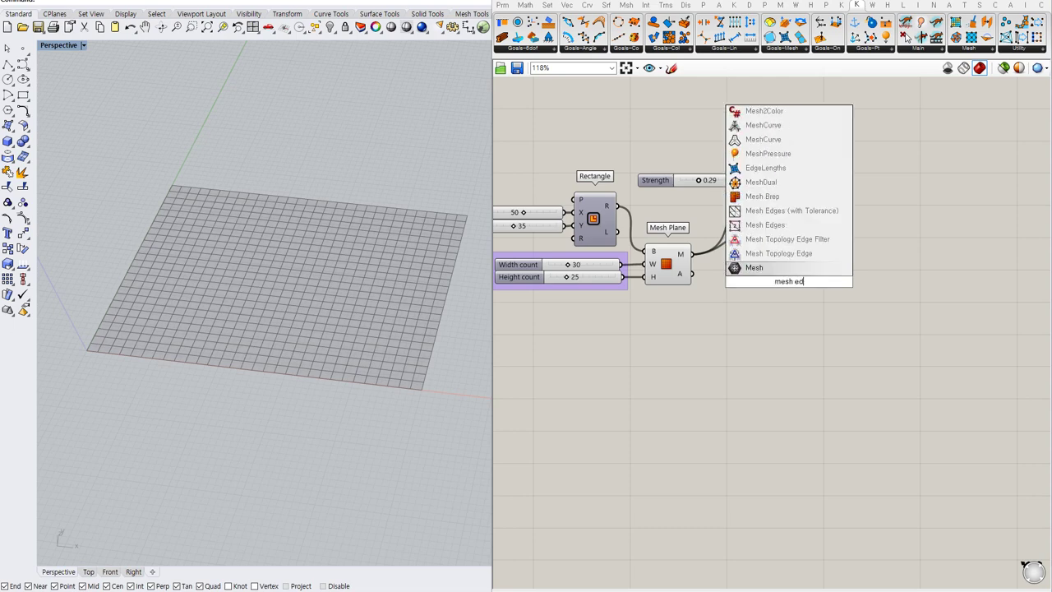
left_click(765, 168)
left_click_drag(748, 268, 692, 253)
left_click_drag(804, 285, 817, 283)
left_click(810, 339)
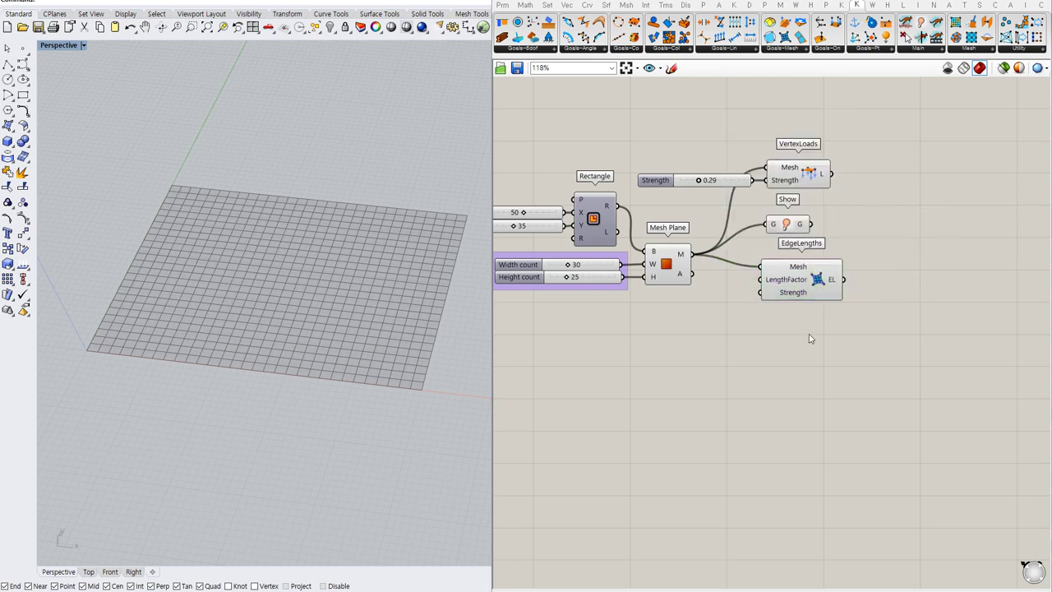
- Add a number slider ranging from 0 to 1.000 with three decimals beside the EdgeLengths inputs
double_click(701, 311)
type("0<")
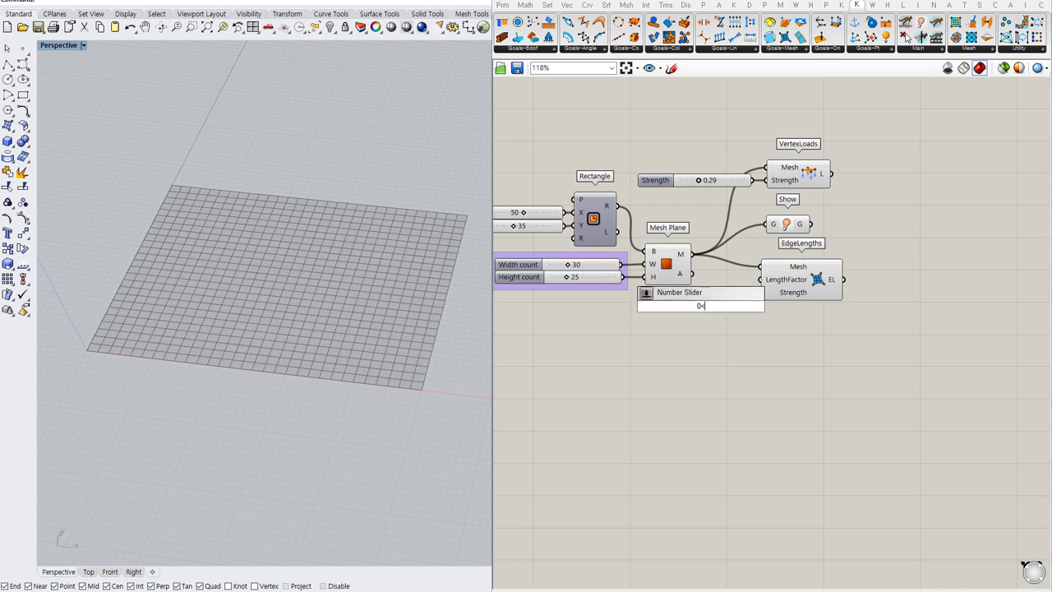
type("1.000")
key("Return")
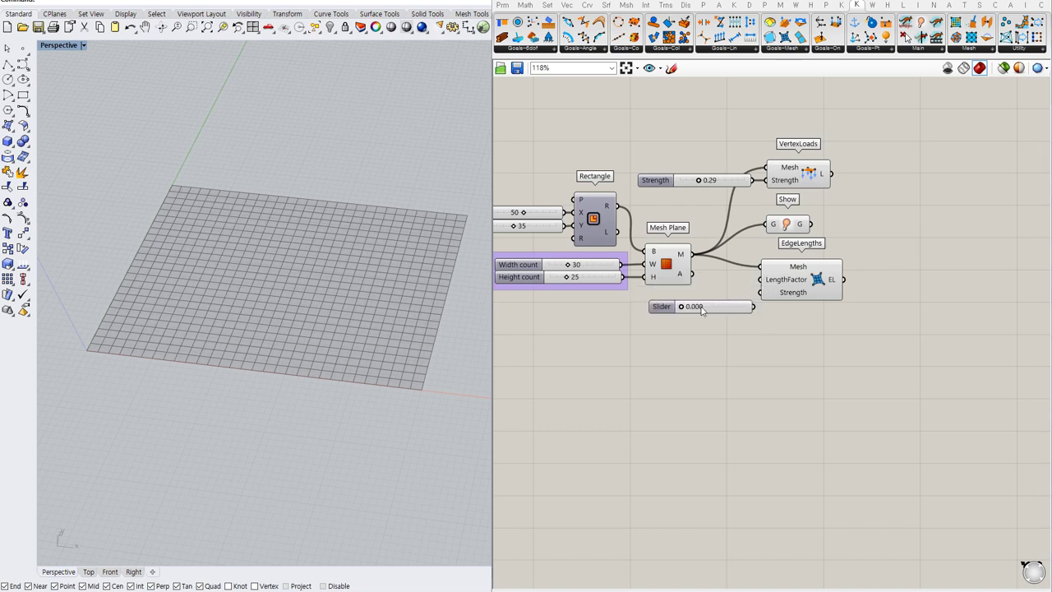
- Connect the 0 to 1.000 slider to the EdgeLengths LengthFactor input and align the slider, Show and EdgeLengths components
left_click_drag(761, 281, 754, 305)
left_click_drag(799, 285, 815, 285)
left_click_drag(746, 305, 722, 306)
left_click(797, 322)
left_click_drag(821, 292, 817, 295)
left_click_drag(787, 225, 797, 220)
left_click(792, 356)
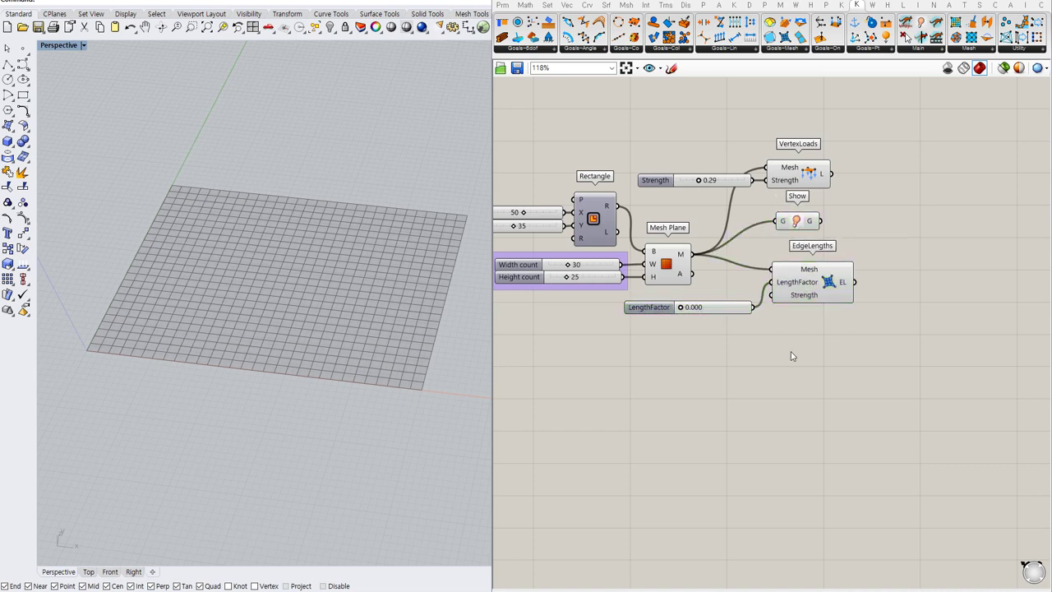
left_click_drag(732, 311, 725, 308)
left_click(750, 346)
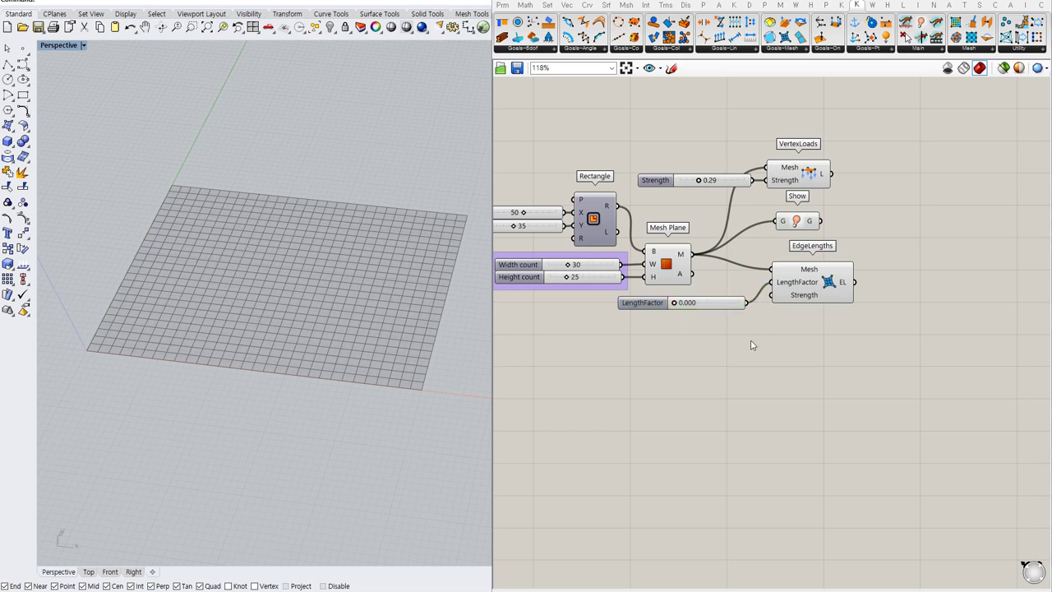
double_click(751, 345)
type("naked")
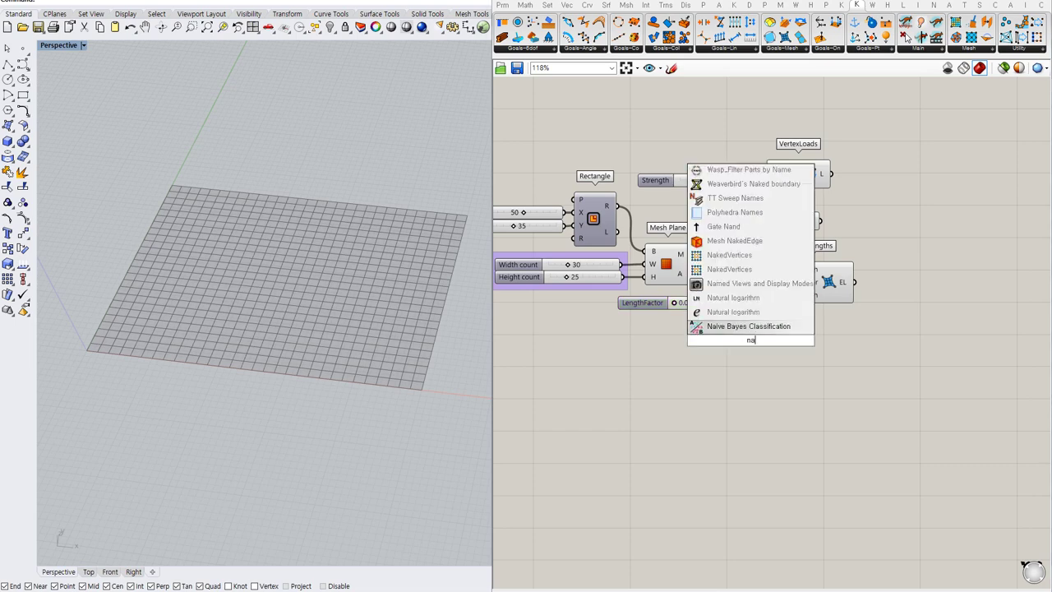
key("Return")
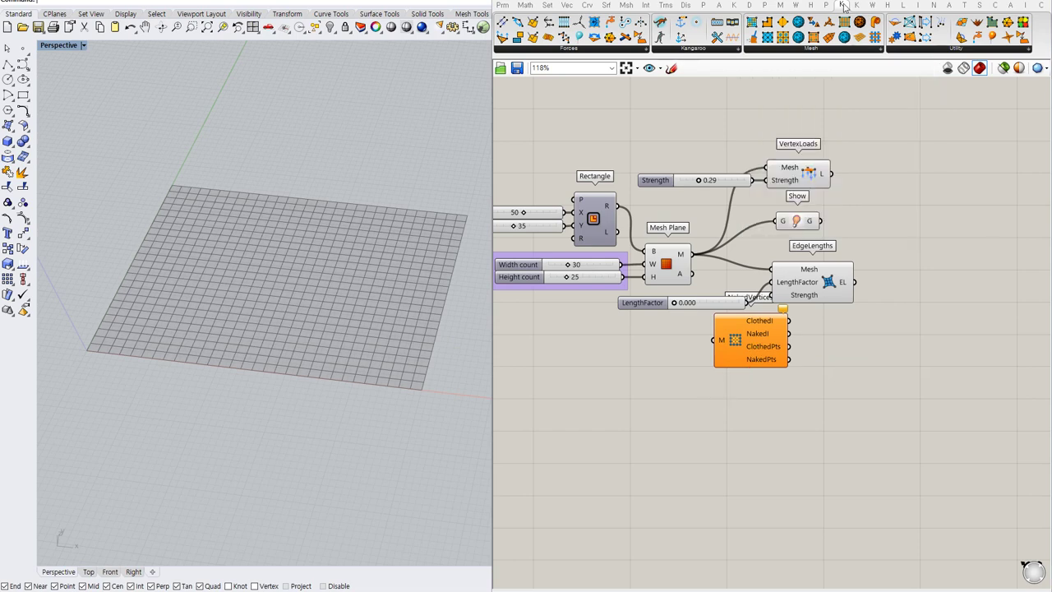
left_click(757, 337)
key("Delete")
- Add the Kangaroo 2 NakedVertices component below EdgeLengths and connect the Mesh Plane's mesh to its M input
double_click(785, 367)
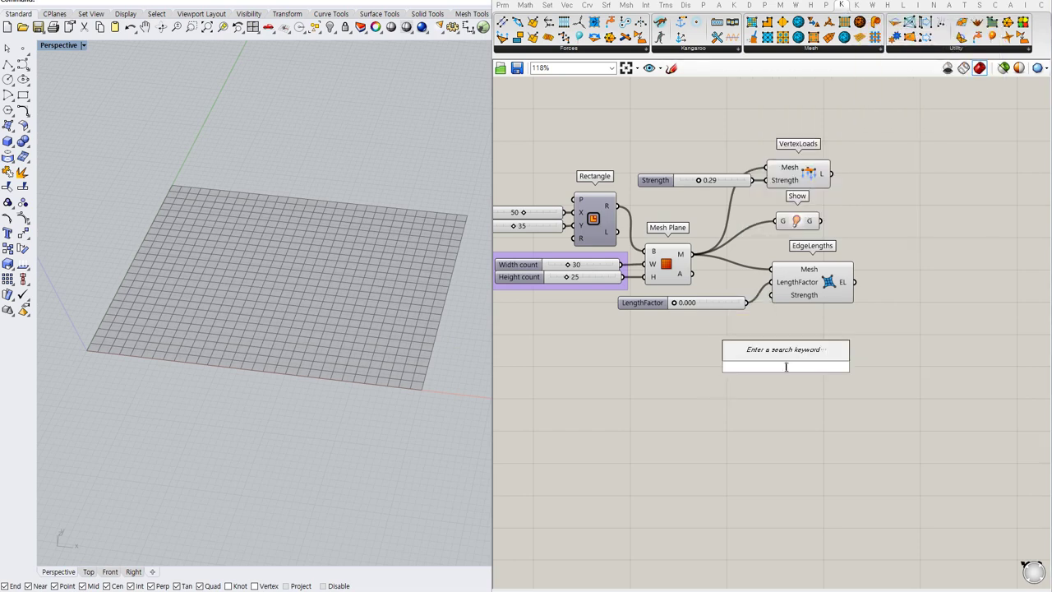
type("naked")
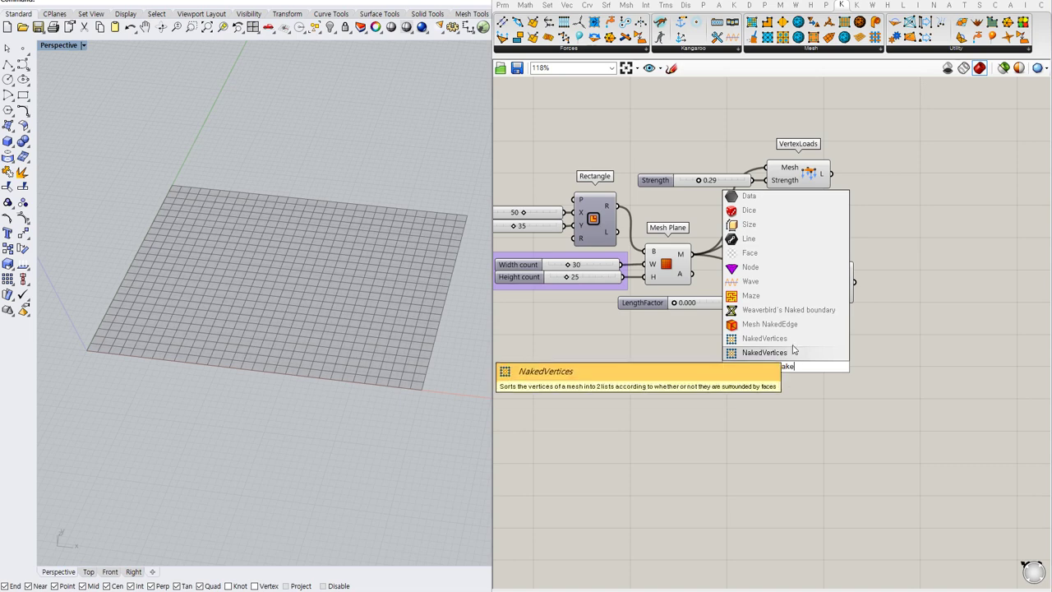
key("Return")
left_click_drag(785, 366, 804, 380)
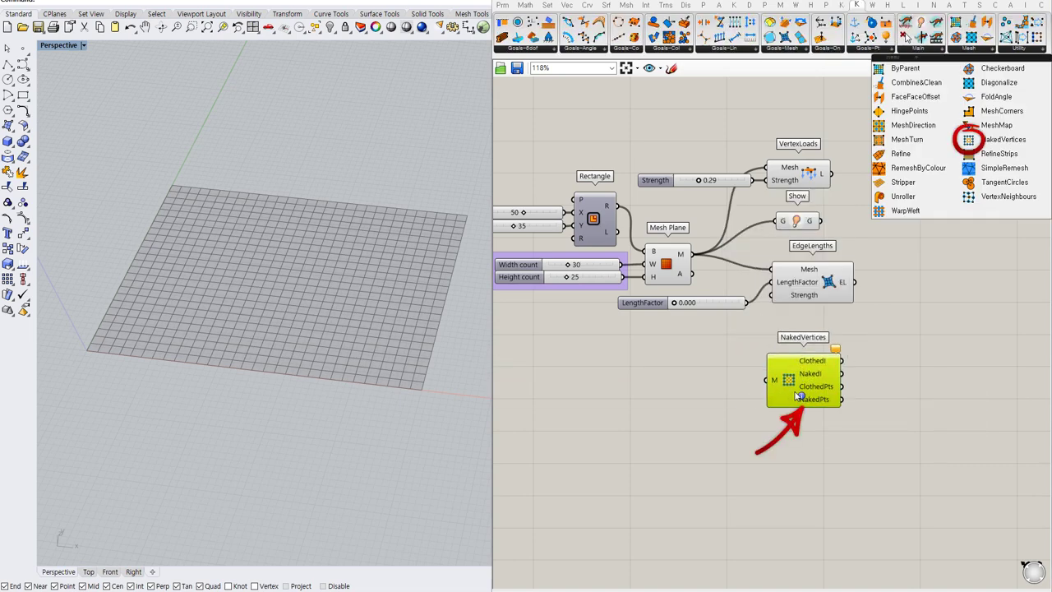
left_click(866, 380)
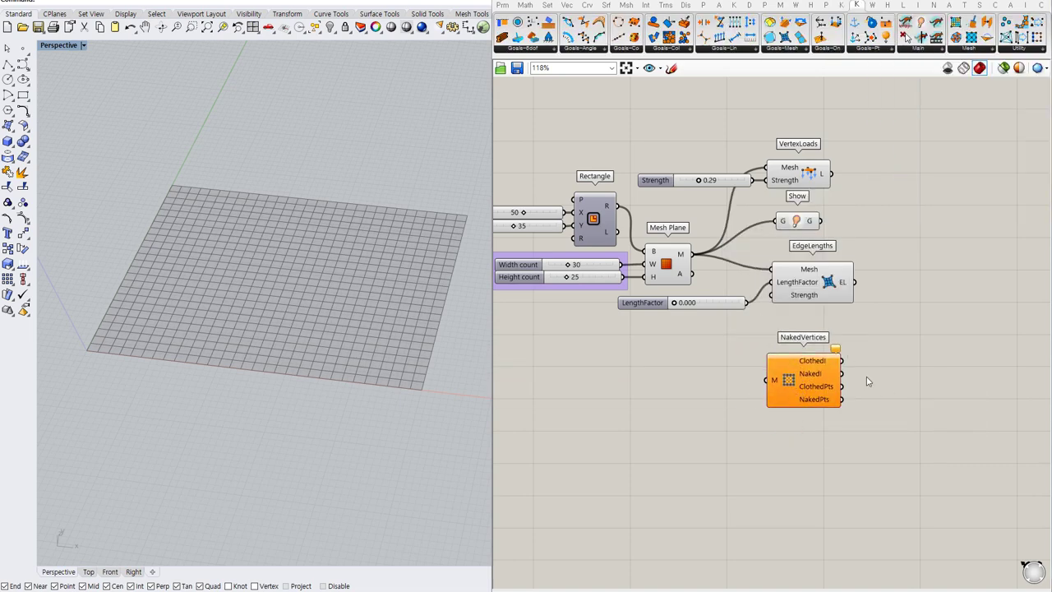
left_click_drag(692, 256, 764, 380)
left_click_drag(813, 384, 796, 370)
- Add an Anchor component fed by NakedPts at its P input, and turn off the NakedVertices preview
left_click(876, 372)
double_click(876, 371)
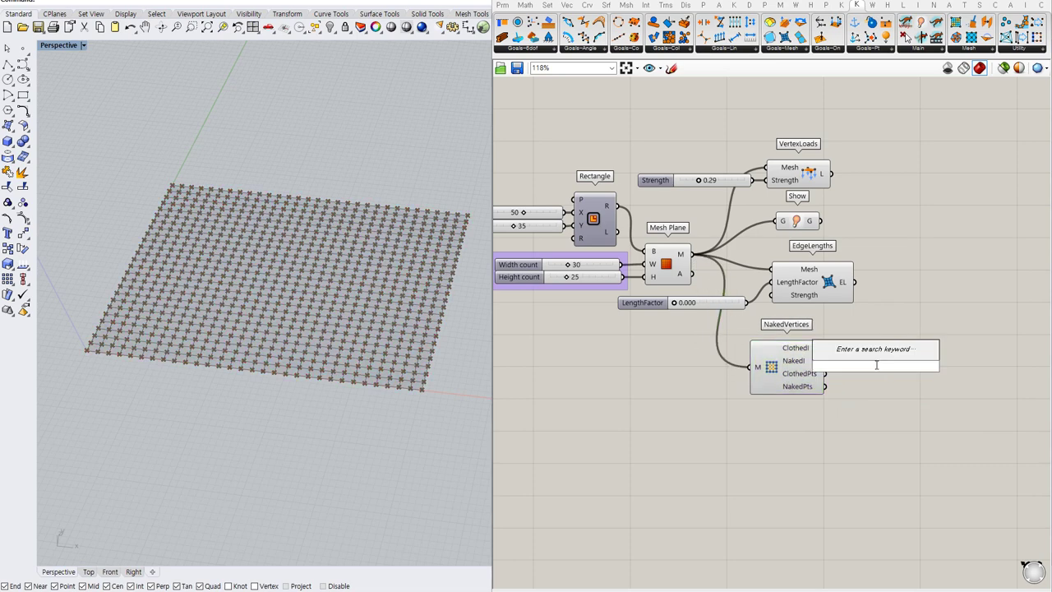
type("anch")
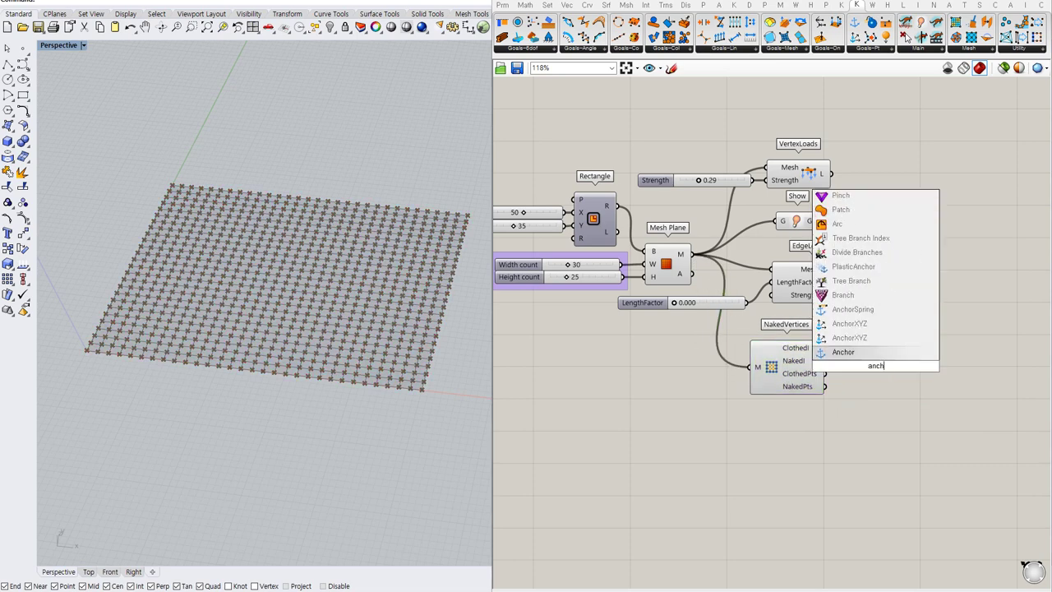
left_click(867, 355)
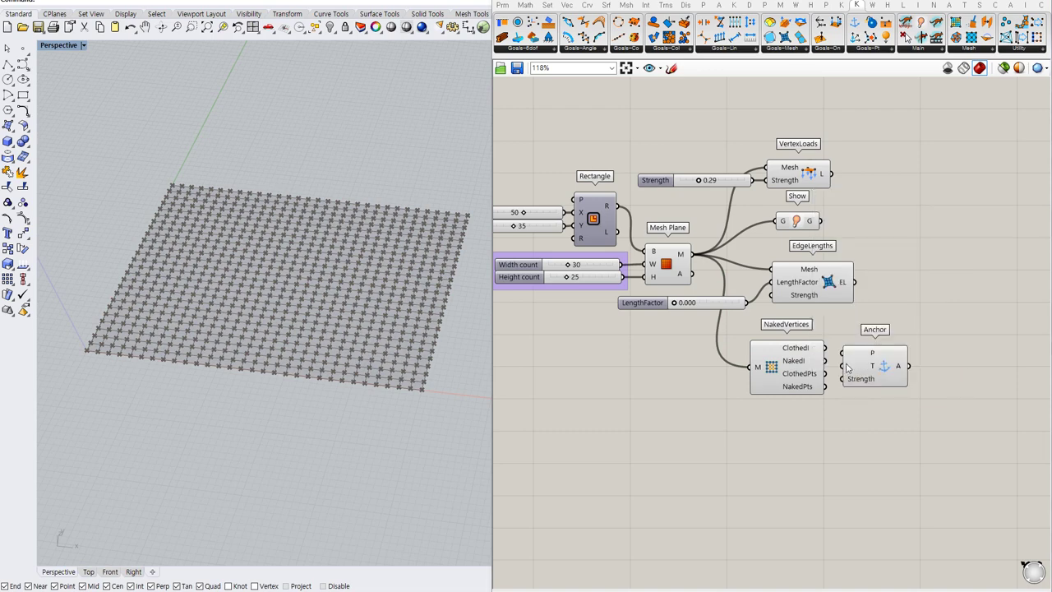
left_click_drag(843, 353, 825, 387)
left_click_drag(804, 379, 793, 375)
key("ctrl+q")
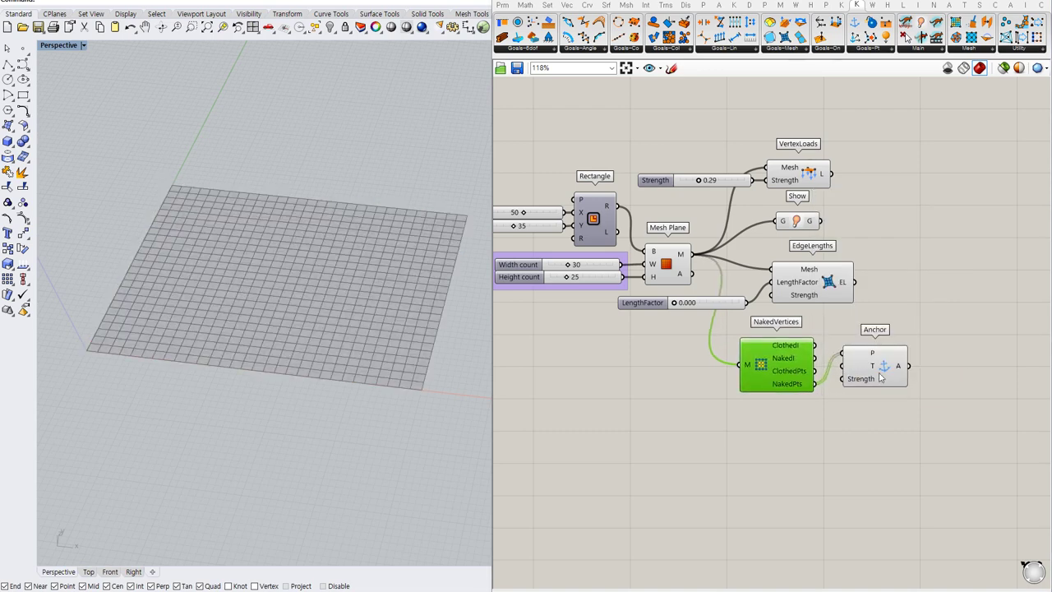
left_click_drag(880, 376, 890, 373)
- Preview the mesh's boundary points by feeding NakedPts into a temporary Point parameter, and delete the parameter
double_click(849, 420)
type("po")
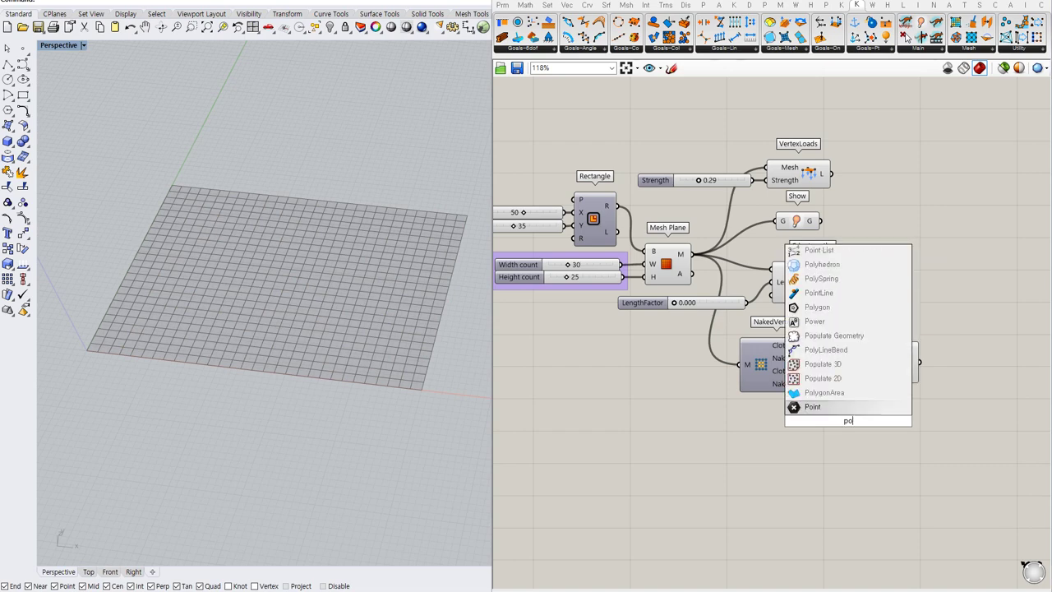
key("Return")
left_click_drag(815, 384, 837, 419)
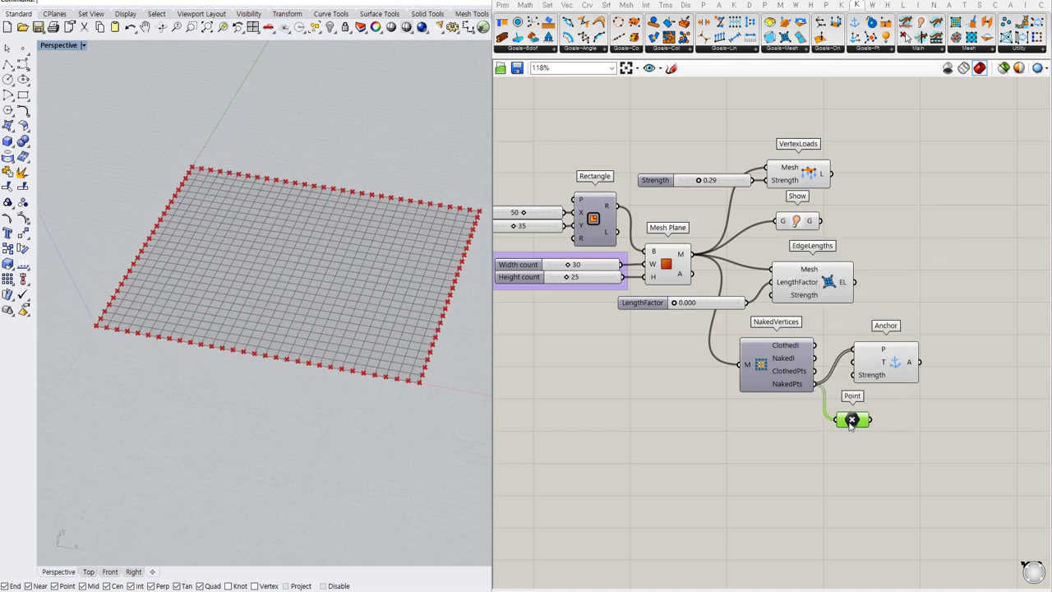
left_click_drag(854, 420, 851, 416)
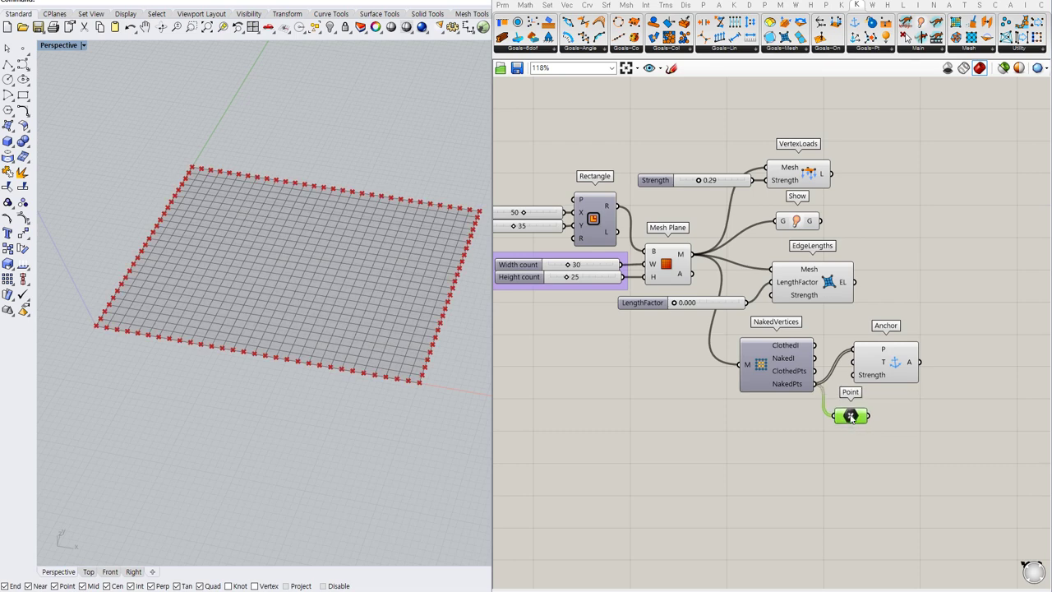
key("Delete")
- Add a Kangaroo Solver component beside the goal components, leaving room for its inputs
left_click_drag(889, 362, 869, 360)
left_click(941, 309)
right_click_drag(945, 306, 855, 310)
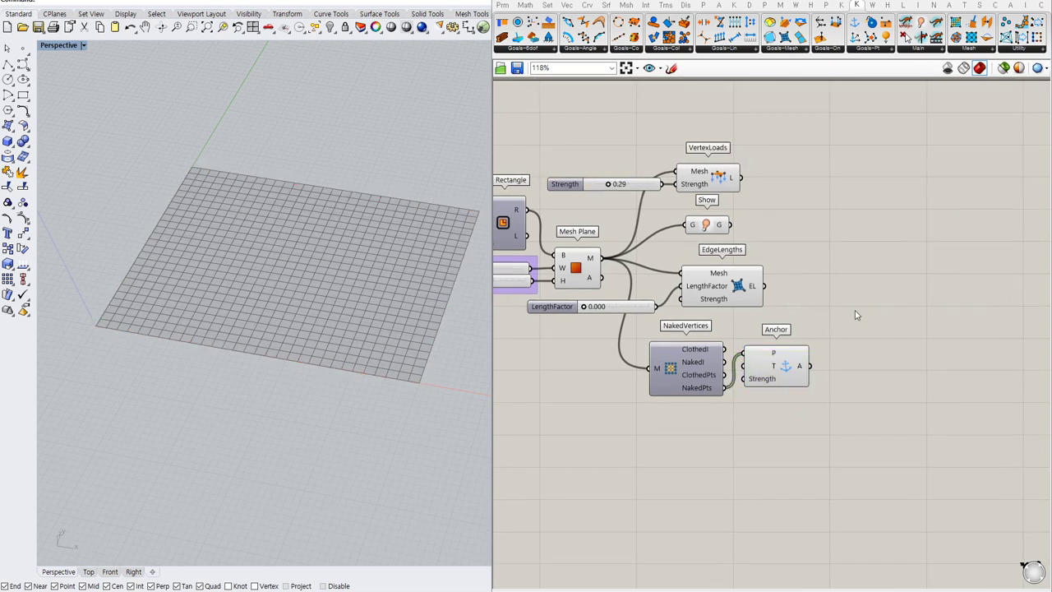
double_click(858, 282)
type("solver")
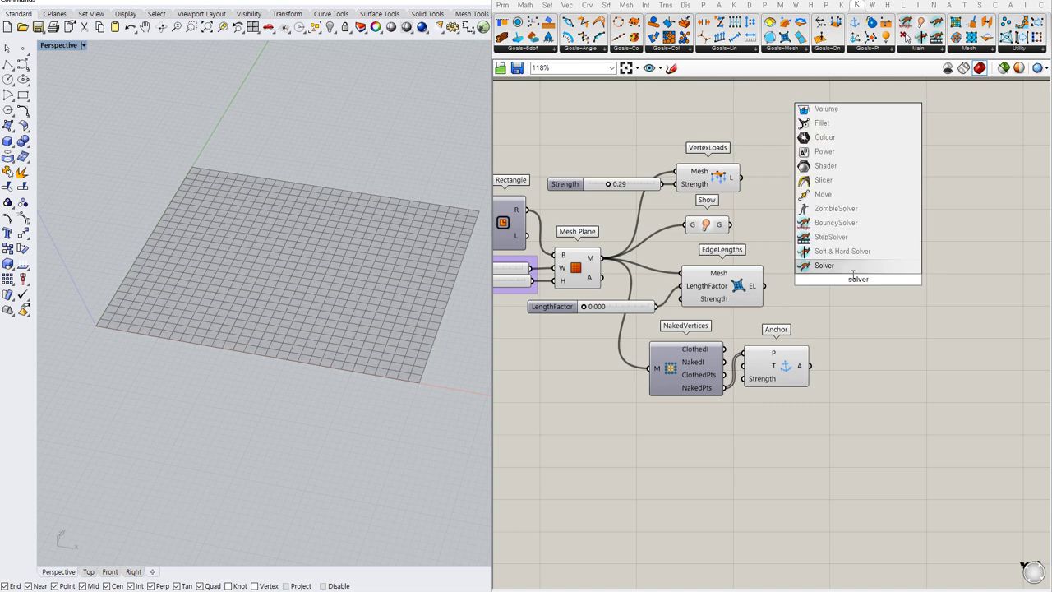
key("Return")
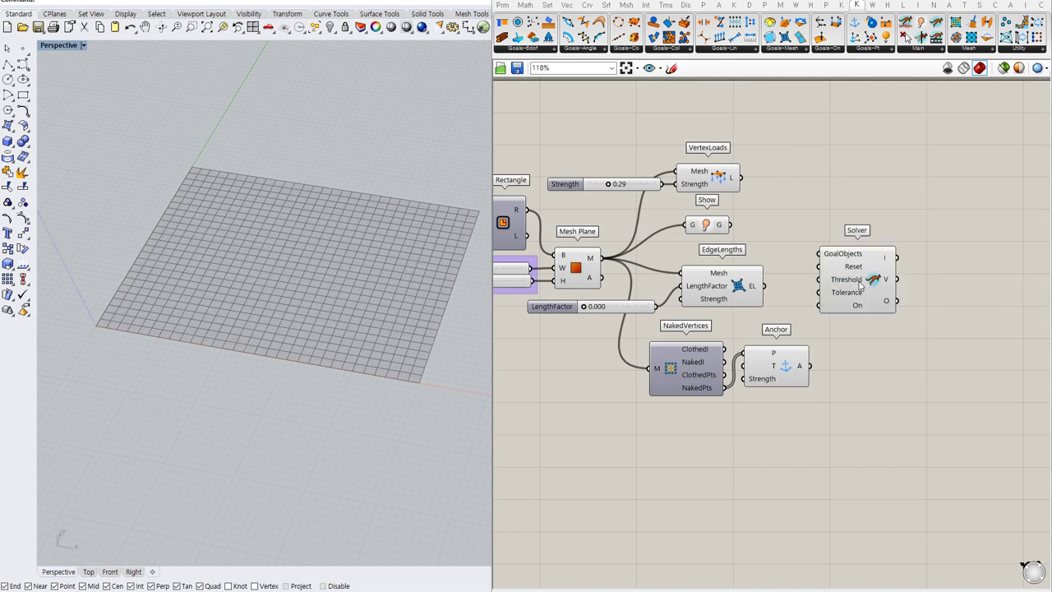
left_click_drag(856, 304, 890, 301)
left_click(867, 330)
left_click(883, 336)
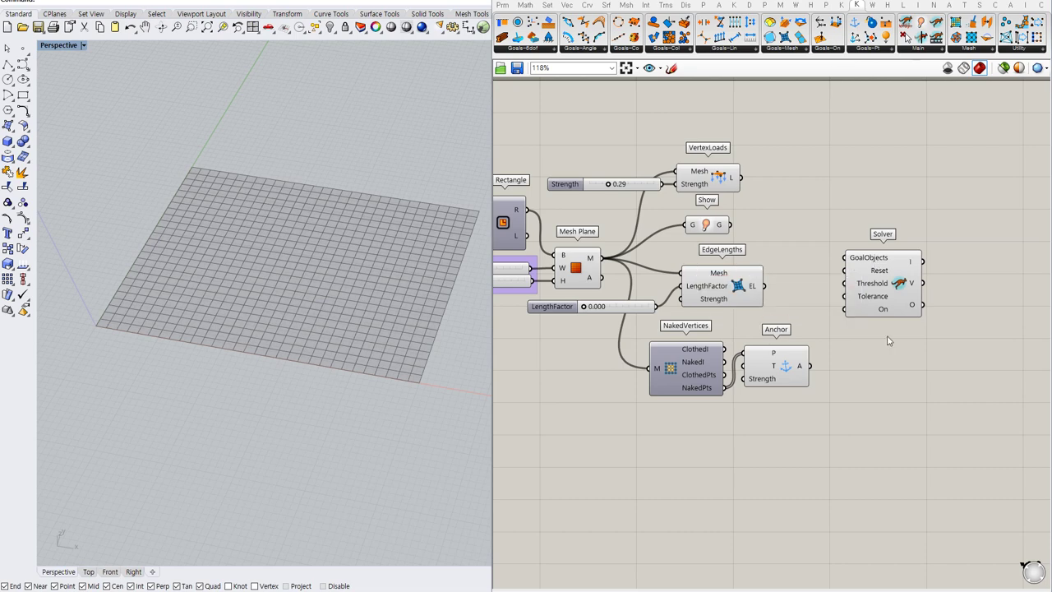
right_click_drag(905, 329, 894, 317)
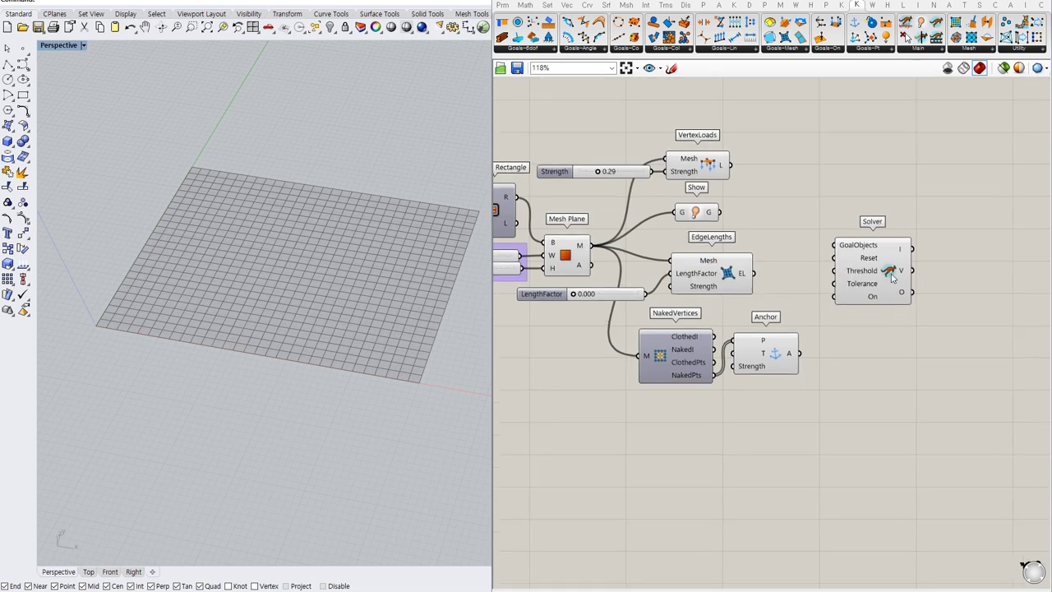
left_click_drag(892, 278, 888, 279)
- Connect the VertexLoads and Show outputs together into the Solver's GoalObjects input
left_click(805, 181)
left_click_drag(729, 165, 831, 247)
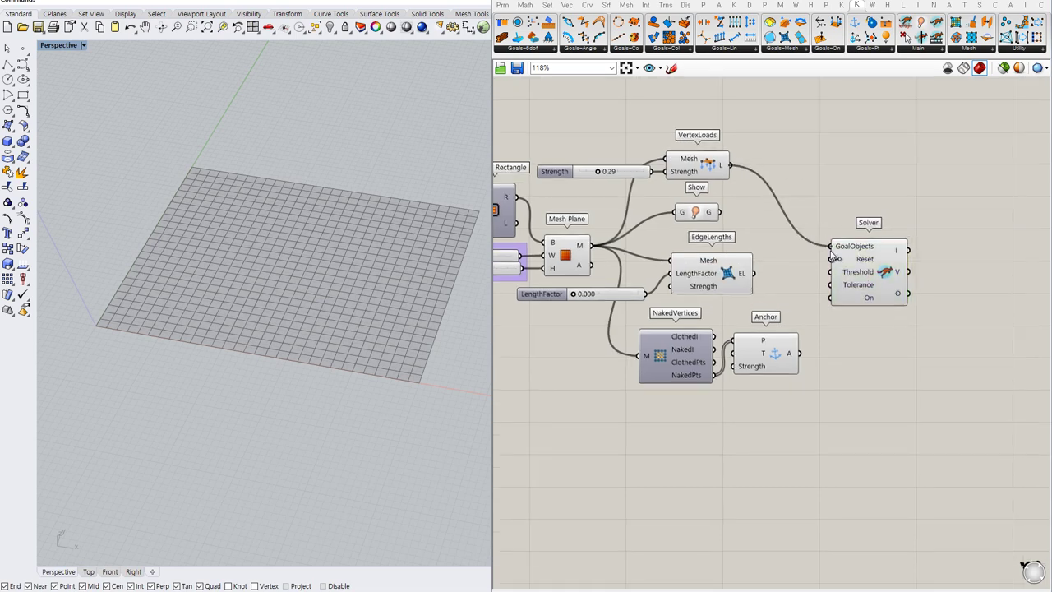
left_click_drag(723, 213, 831, 247, "shift")
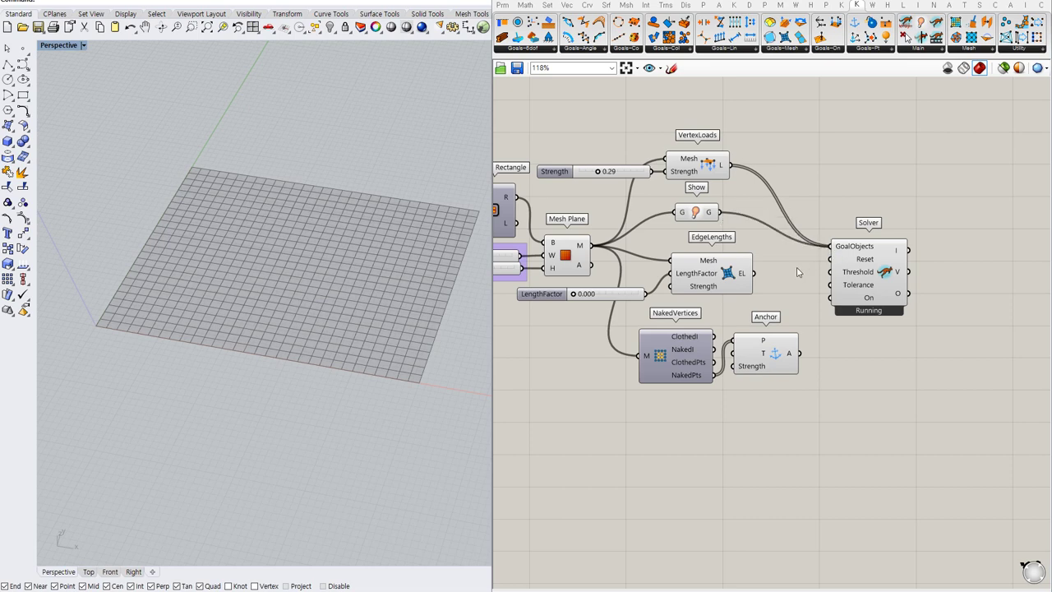
- Add a Button beside the Solver and connect it to the Reset input
double_click(797, 272)
type("button")
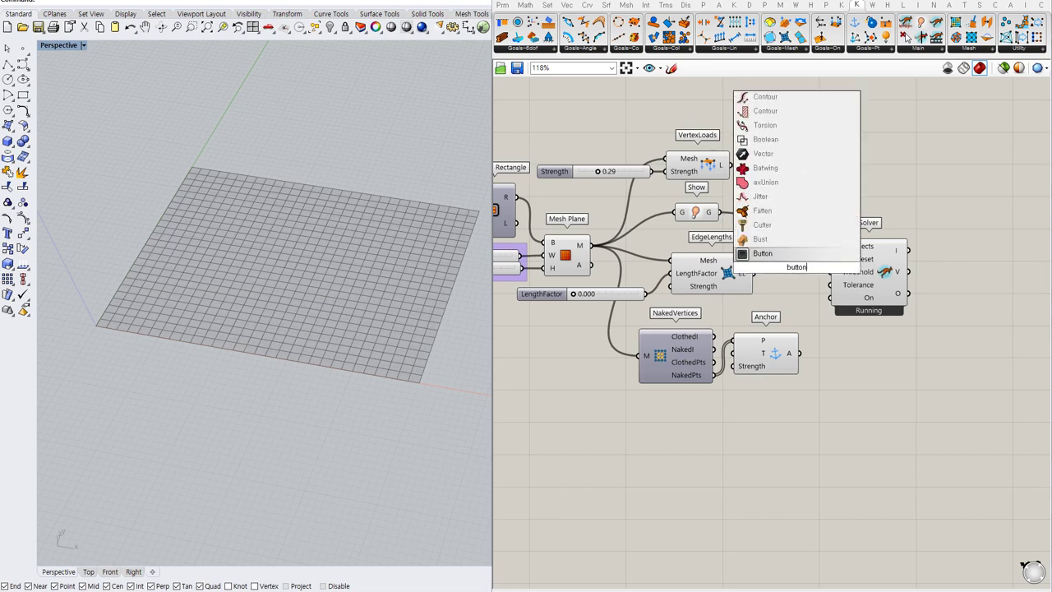
key("Return")
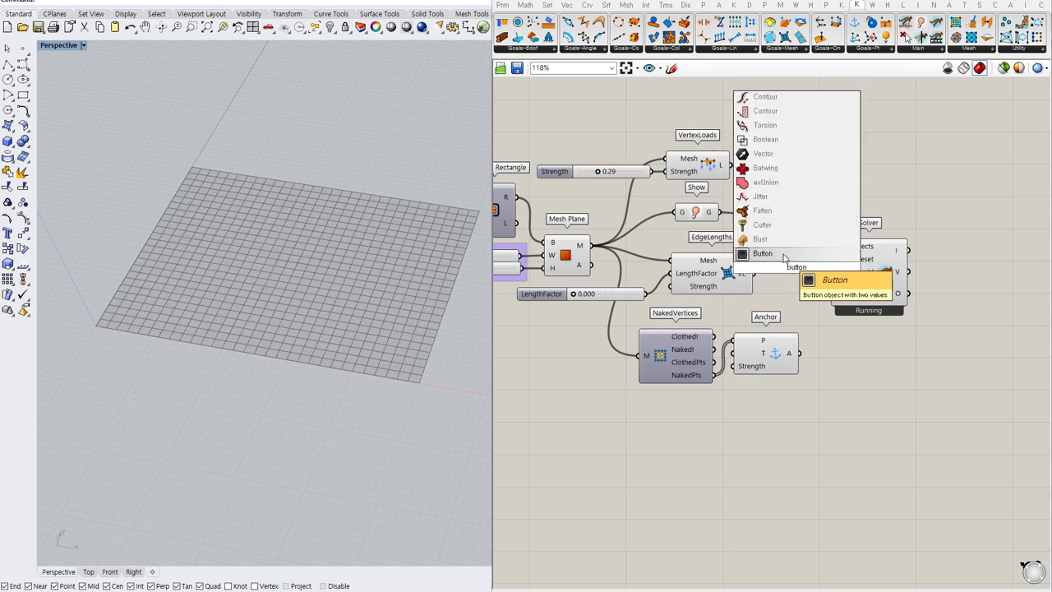
left_click_drag(839, 290, 799, 265)
left_click(812, 267)
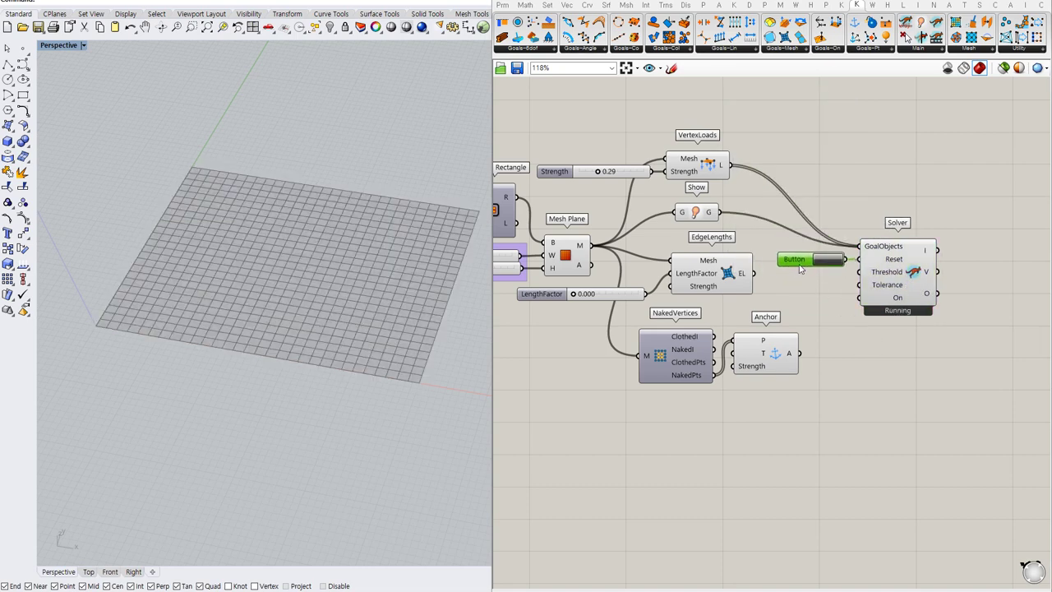
- Add a Boolean Toggle set to False, connect it to the Solver's On input, and align the Button above it
double_click(794, 295)
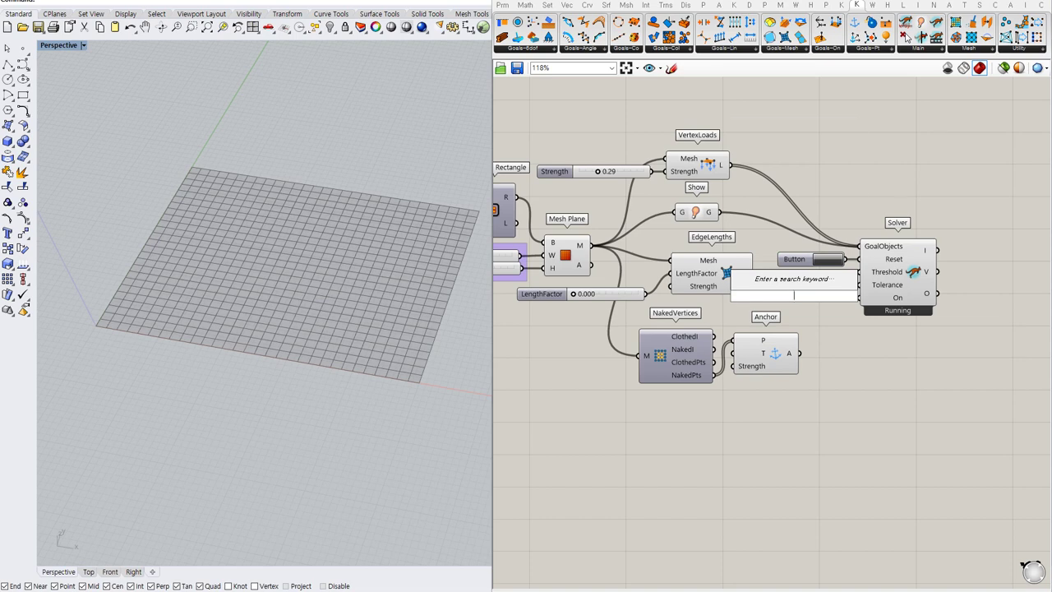
type("toggle")
key("Return")
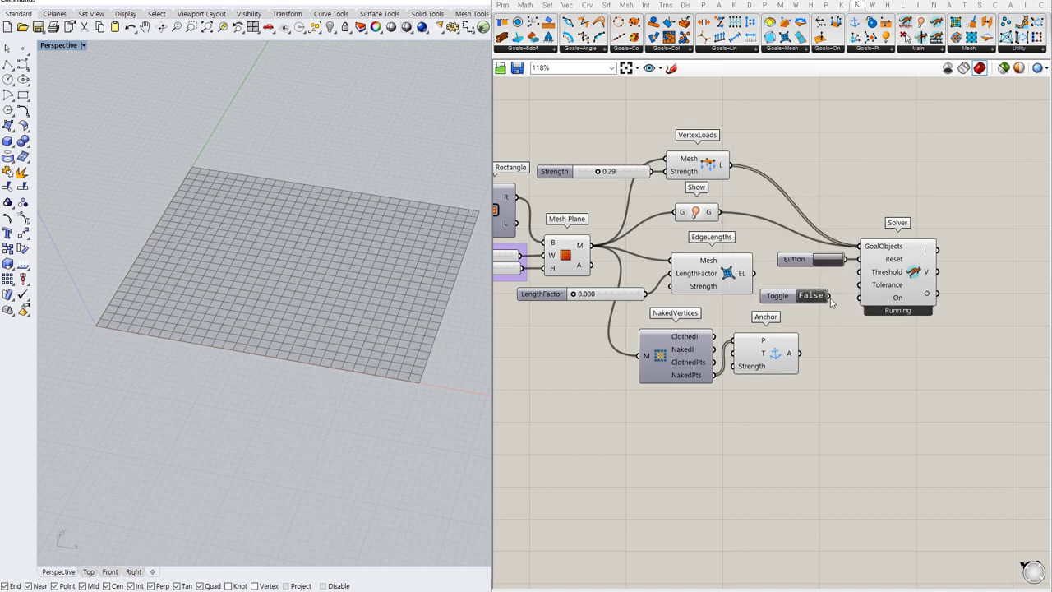
left_click_drag(861, 297, 781, 300)
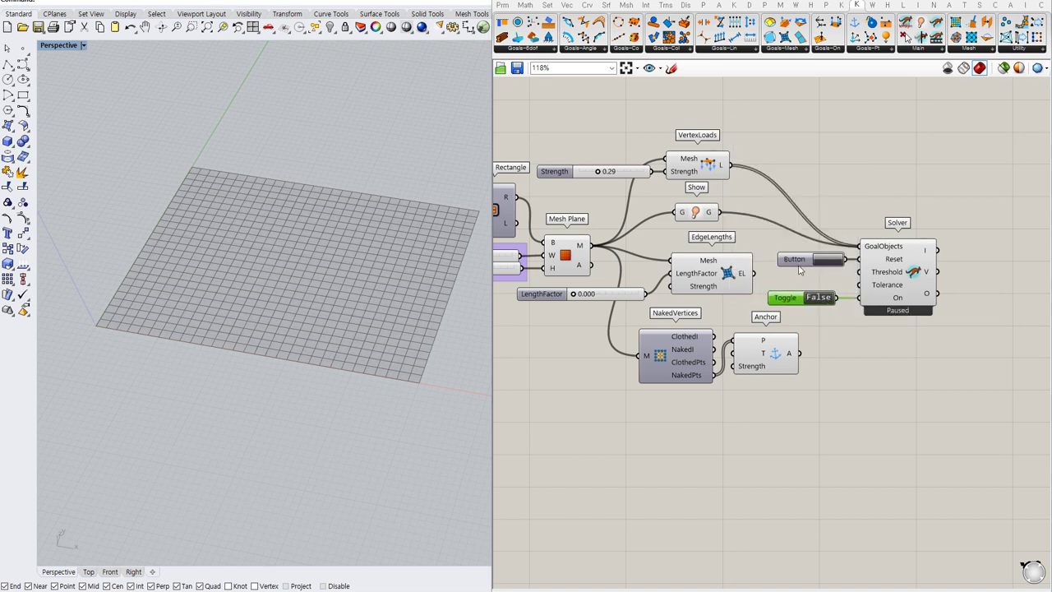
left_click_drag(799, 264, 792, 289)
left_click(851, 347)
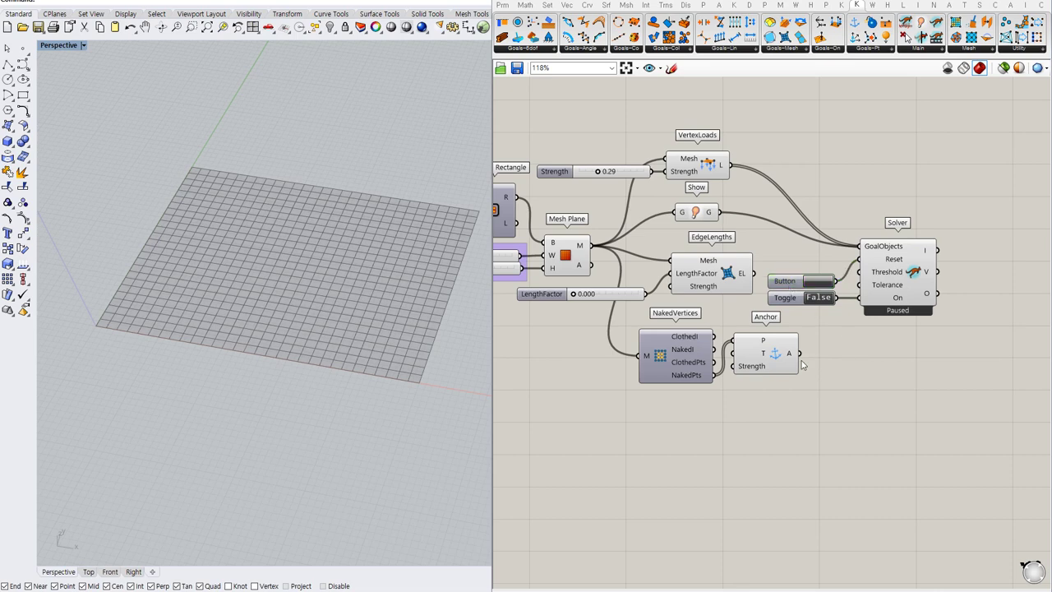
- Add the Anchor and EdgeLengths outputs to the Solver's GoalObjects input
left_click_drag(800, 354, 860, 247, "shift")
left_click_drag(755, 275, 859, 247, "shift")
left_click_drag(905, 284, 895, 284)
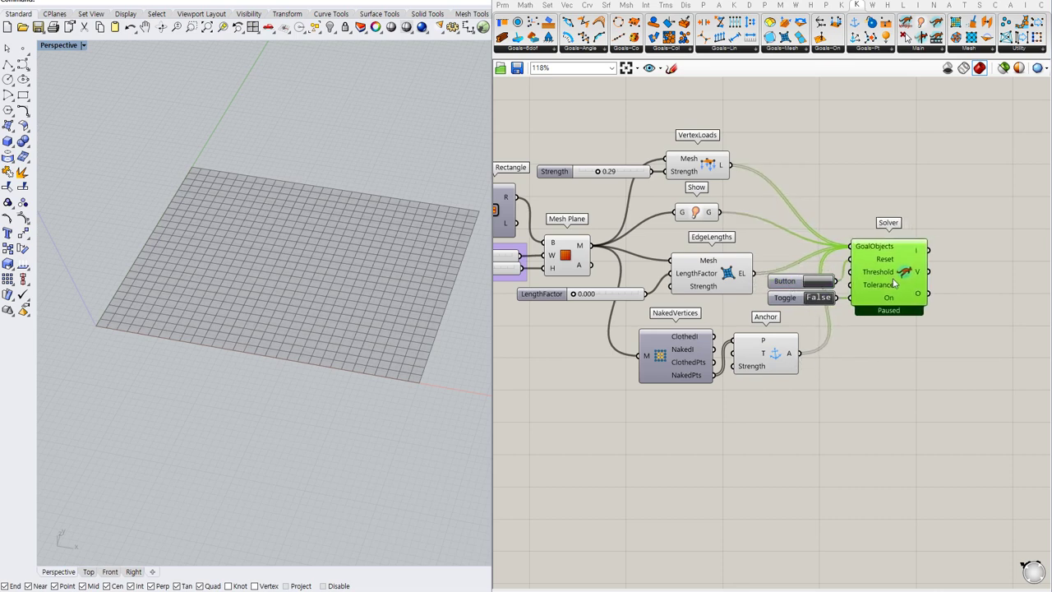
- Add an Explode Tree component beside the Solver and connect the Solver's O output to its D input
right_click_drag(999, 315, 853, 324)
double_click(853, 321)
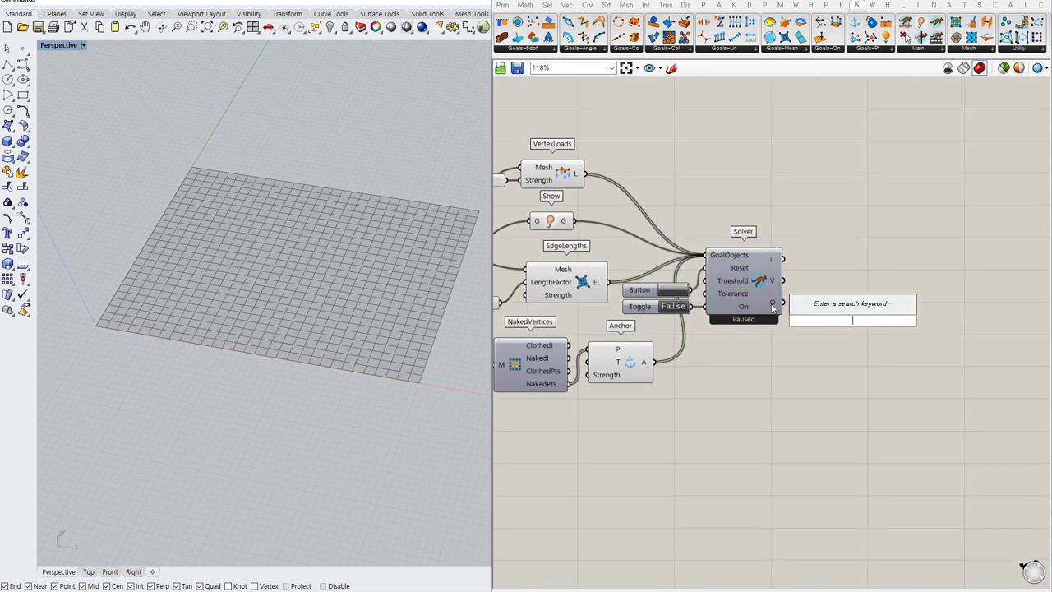
double_click(850, 260)
type("e")
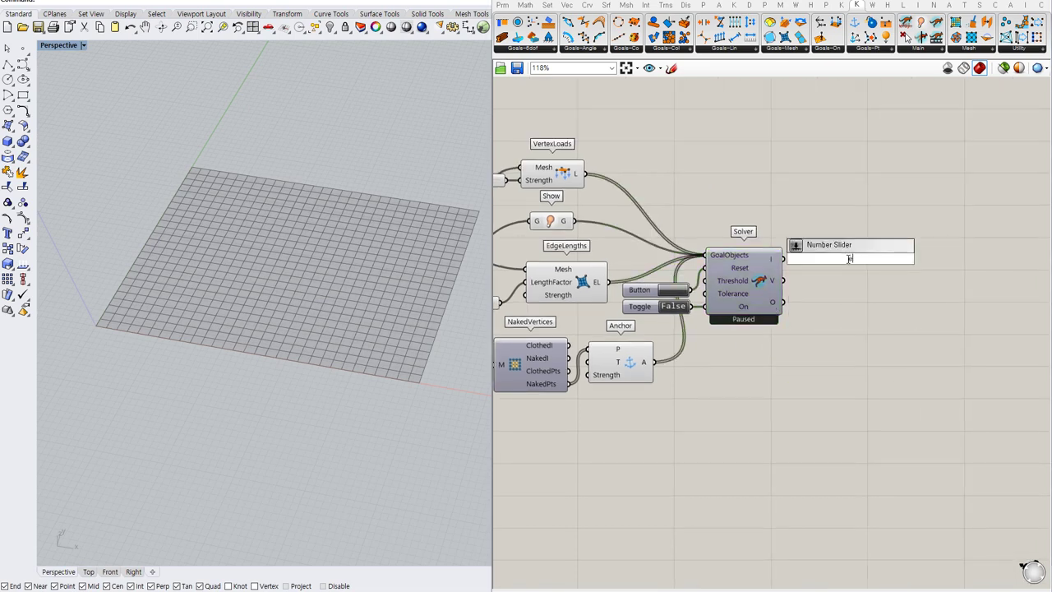
type("explode tree")
key("Return")
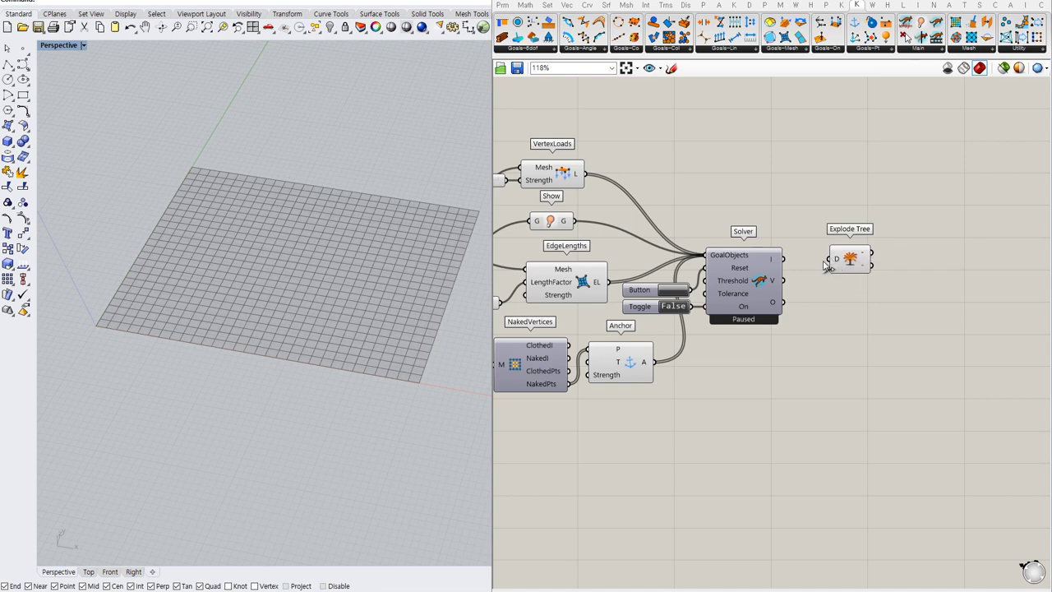
left_click_drag(824, 262, 783, 302)
left_click_drag(856, 258, 824, 300)
left_click(891, 292)
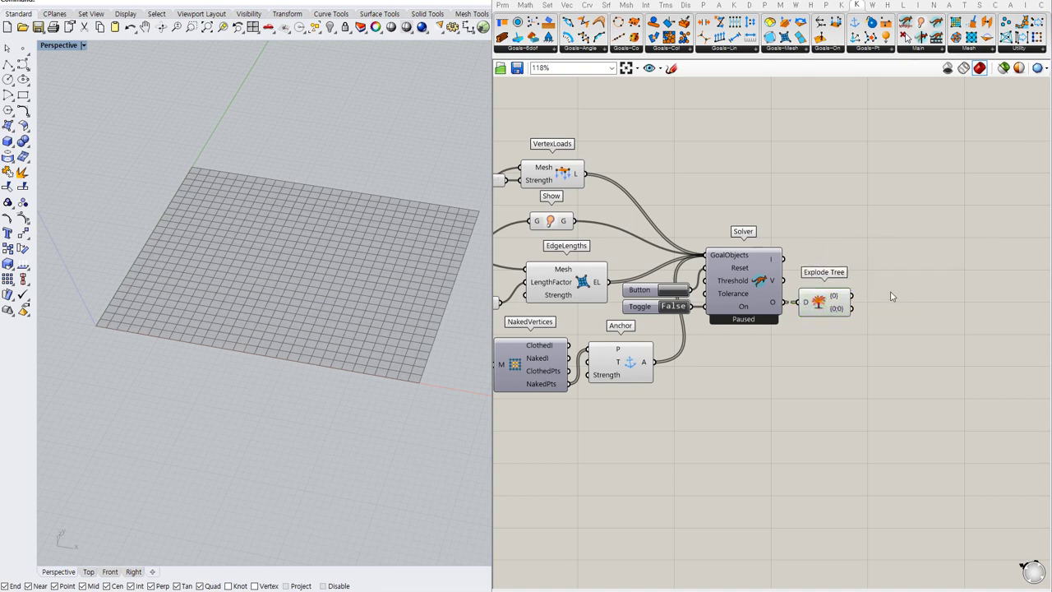
- Add a Mesh parameter beside Explode Tree, feed it from the {0} output, and put it in its own group
double_click(891, 296)
type("mesh")
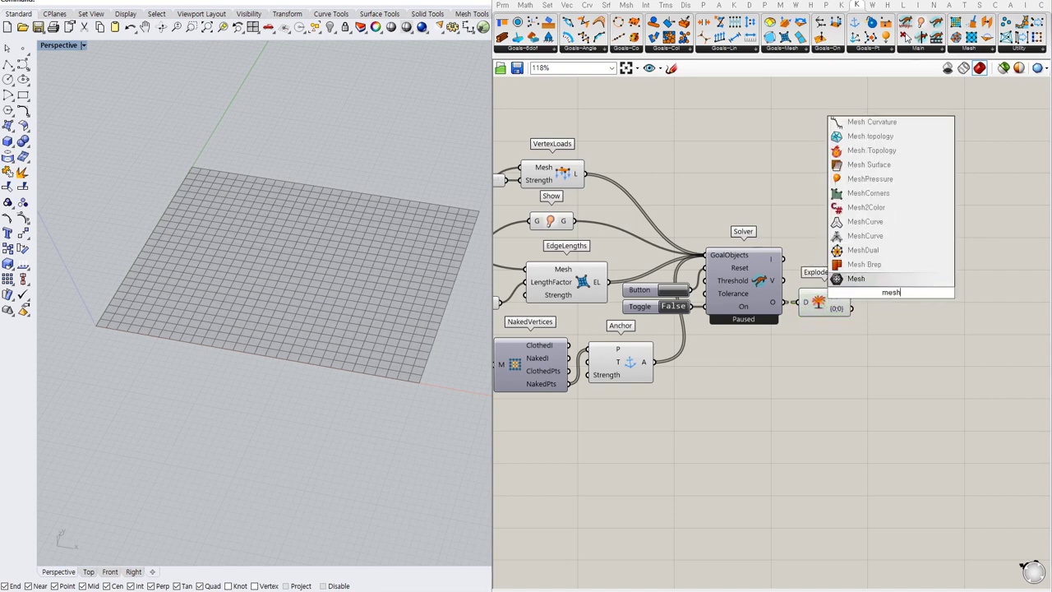
left_click(889, 280)
mouse_move(873, 292)
left_mouse_down()
mouse_move(850, 297)
mouse_move(884, 299)
left_mouse_up()
left_click(830, 298)
right_click_drag(894, 328, 941, 316)
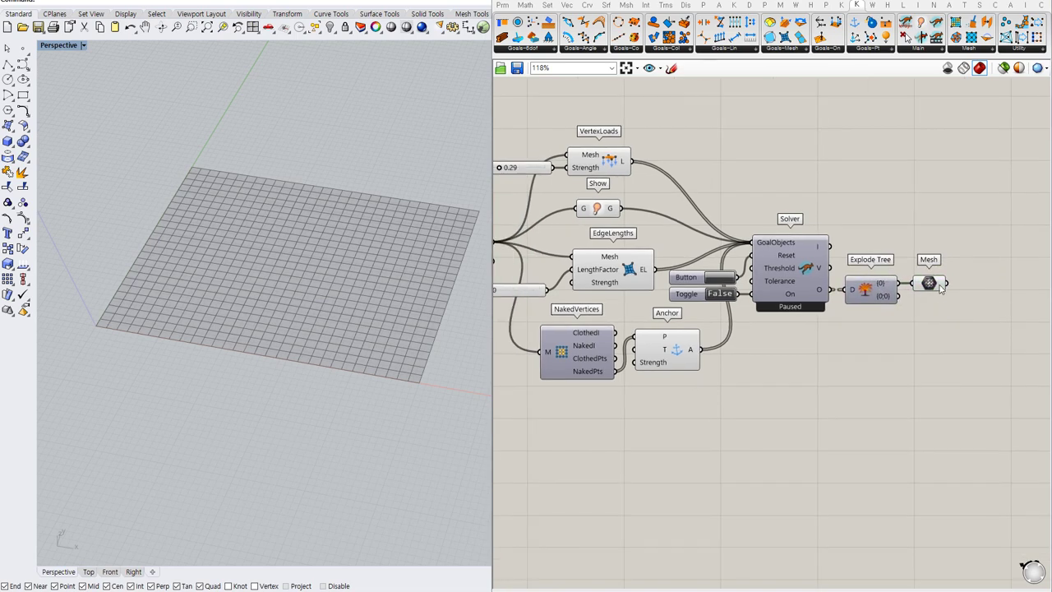
left_click(934, 286)
key("ctrl+g")
left_click(930, 368)
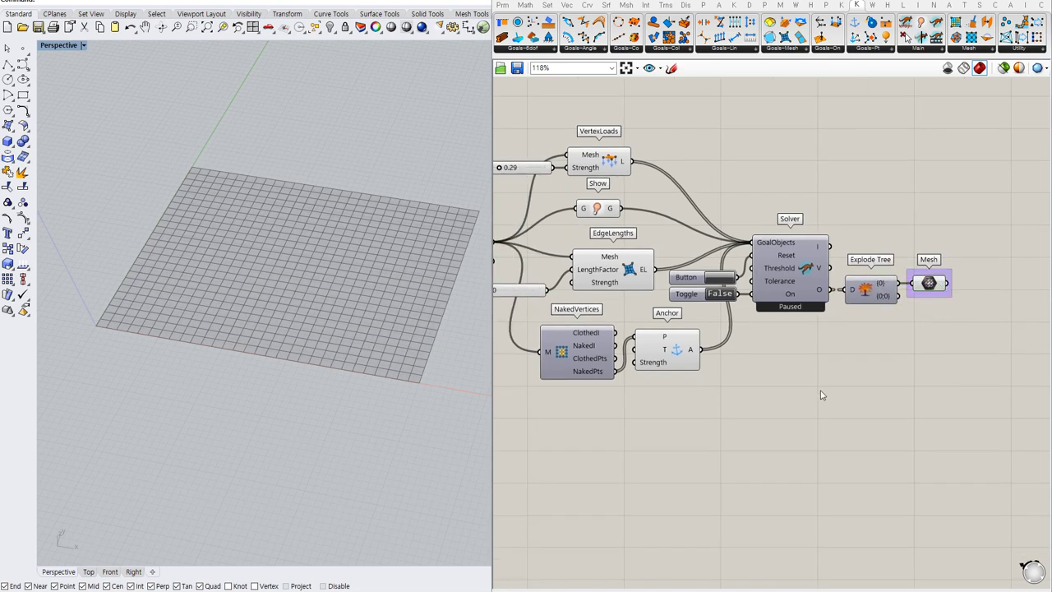
- Set the Solver's Toggle to True and trigger the Reset button to run the form-finding from the start
right_click_drag(771, 399, 849, 390)
scroll(806, 400, "down", 1)
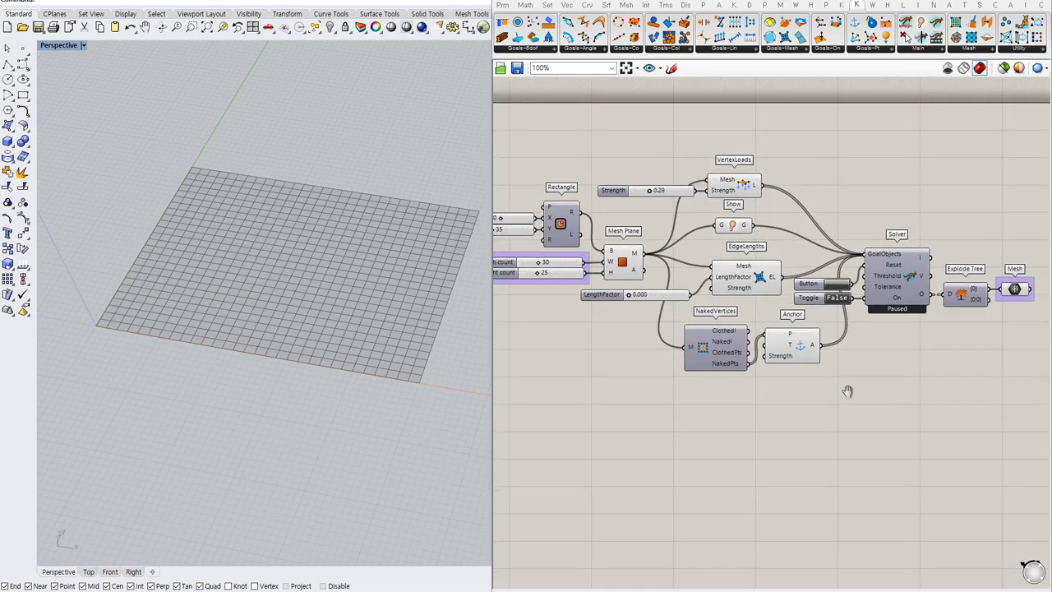
left_click_drag(490, 328, 474, 329)
right_click_drag(414, 334, 392, 318)
double_click(612, 400)
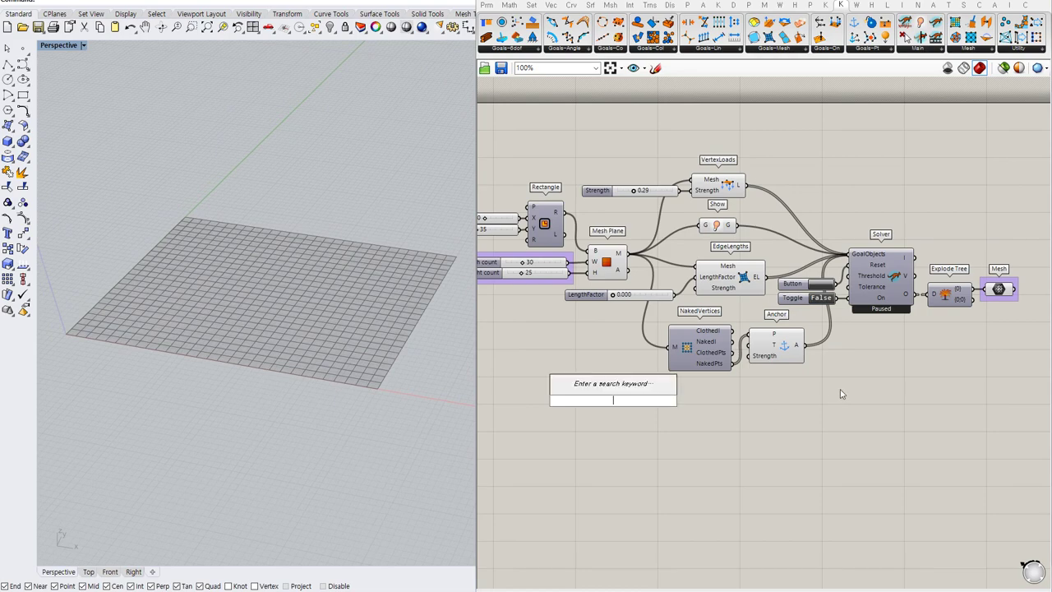
left_click(821, 297)
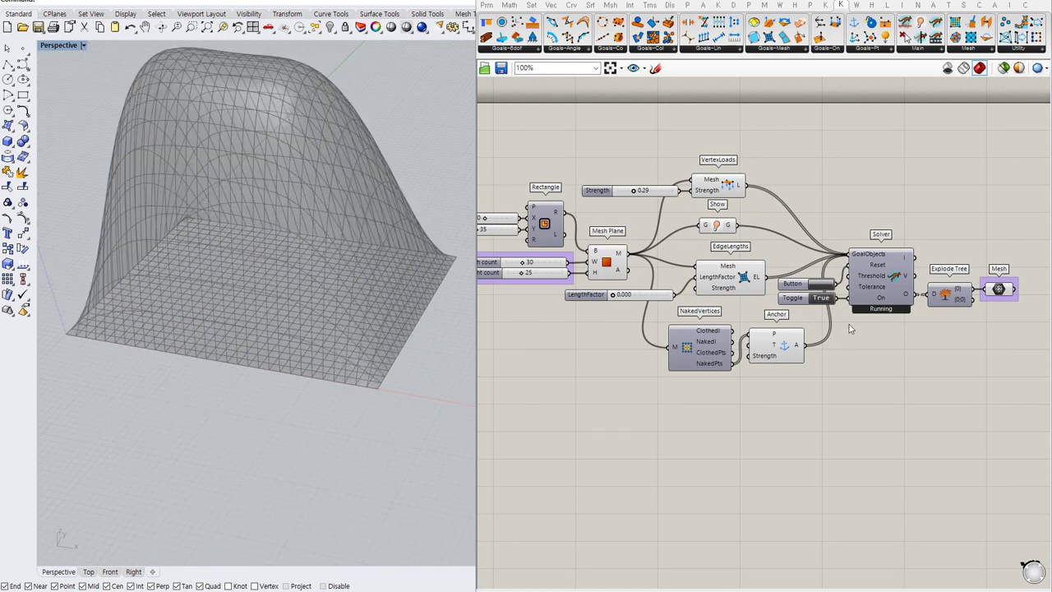
left_click(820, 283)
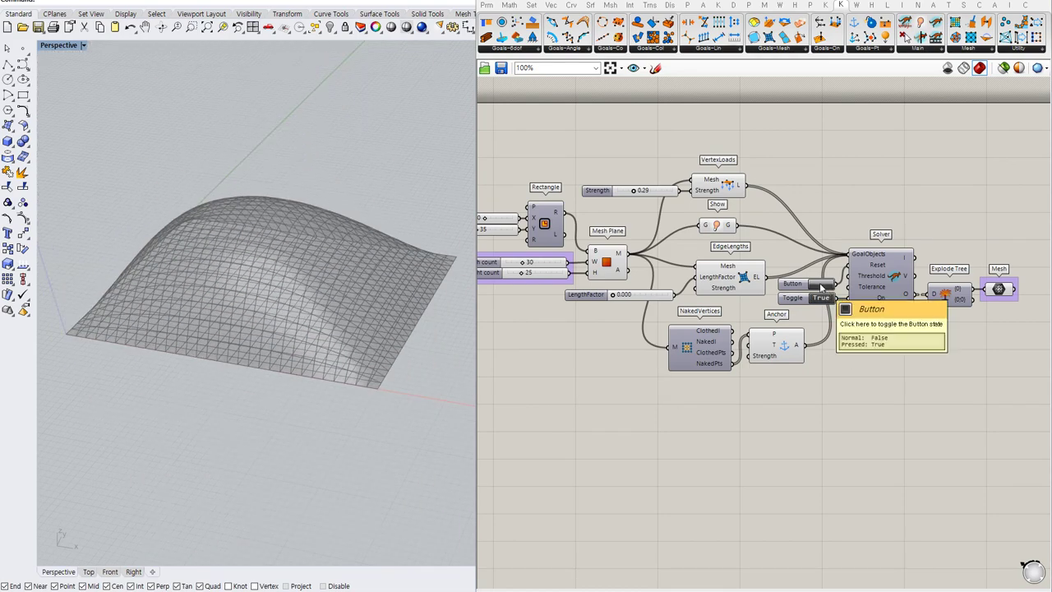
- Hide the Mesh Plane component's preview so only the solved mesh is displayed
left_click(608, 277)
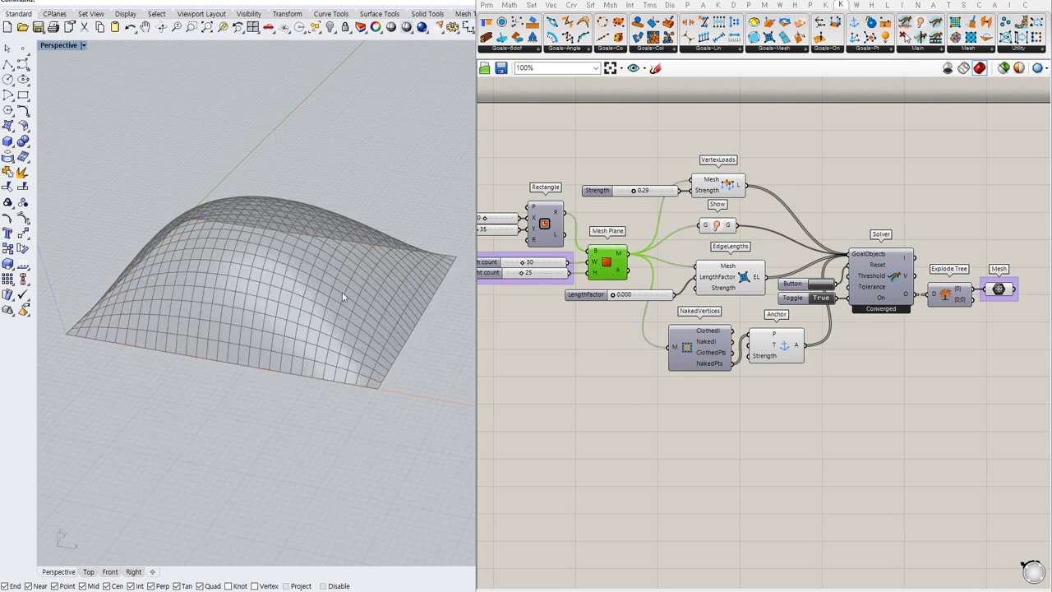
right_click_drag(344, 297, 337, 295)
- Add a Custom Preview Materials component after the Mesh parameter and connect the Mesh output to its G input
right_click_drag(860, 306, 697, 305)
double_click(918, 296)
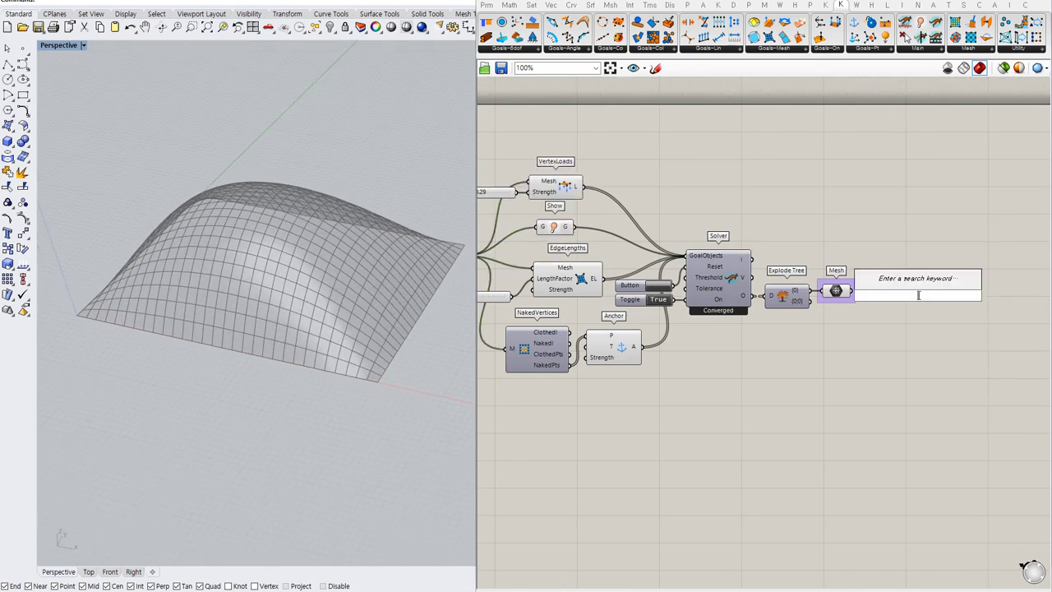
type("cus")
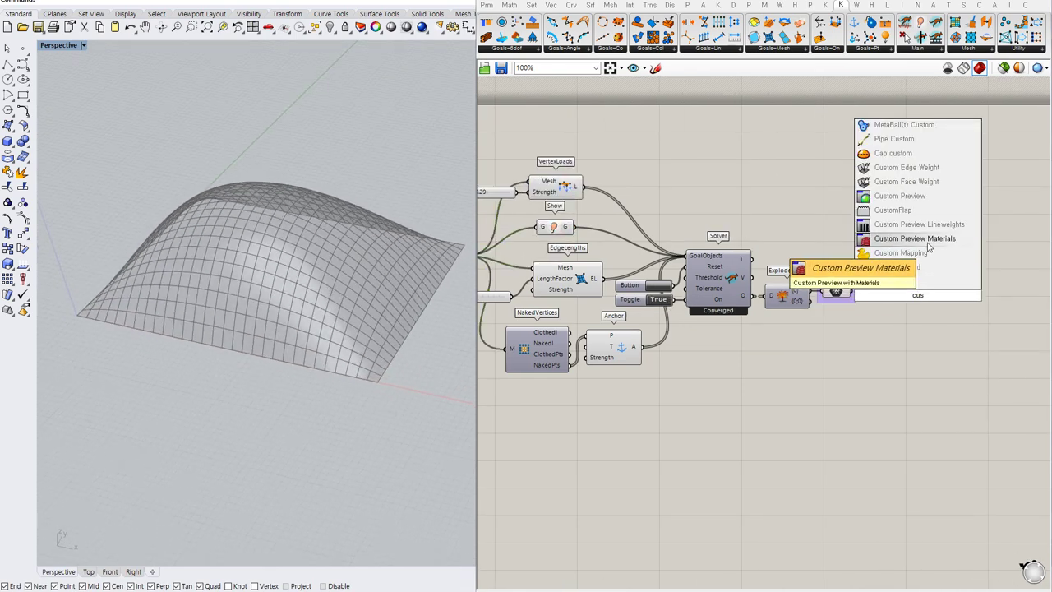
left_click(926, 241)
left_click_drag(904, 273, 852, 292)
left_click_drag(931, 301, 912, 306)
left_click(835, 334)
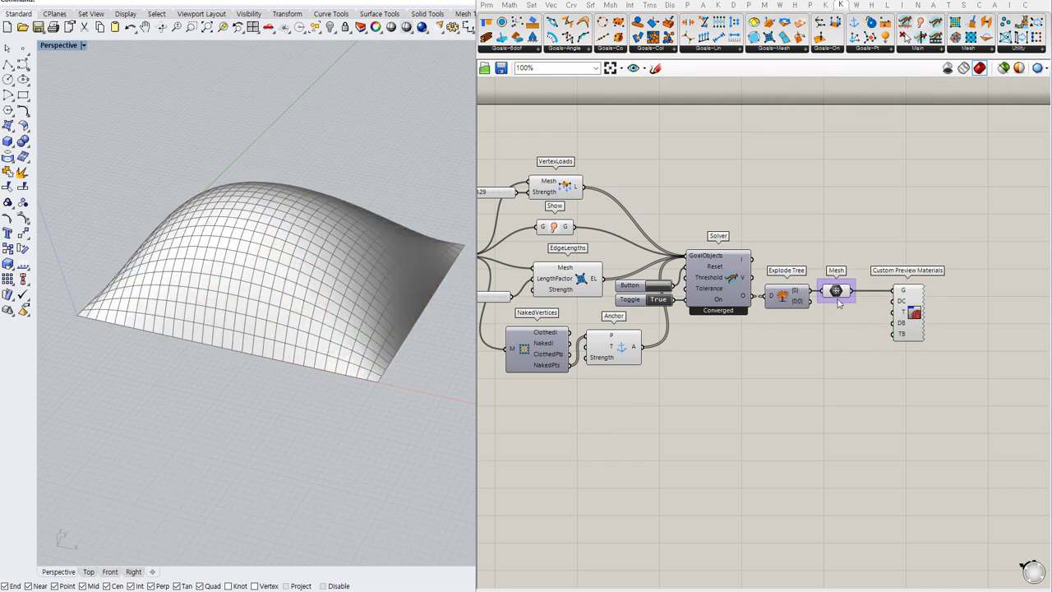
- Turn off the mesh edge display for the solved mesh preview
left_click(837, 293)
mouse_move(838, 292)
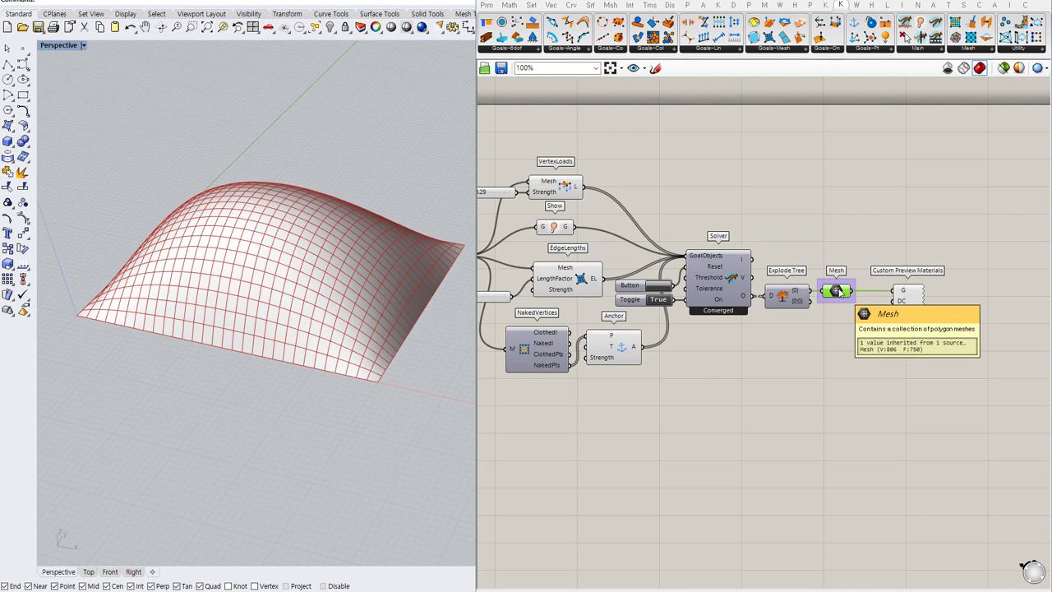
key("ctrl+m")
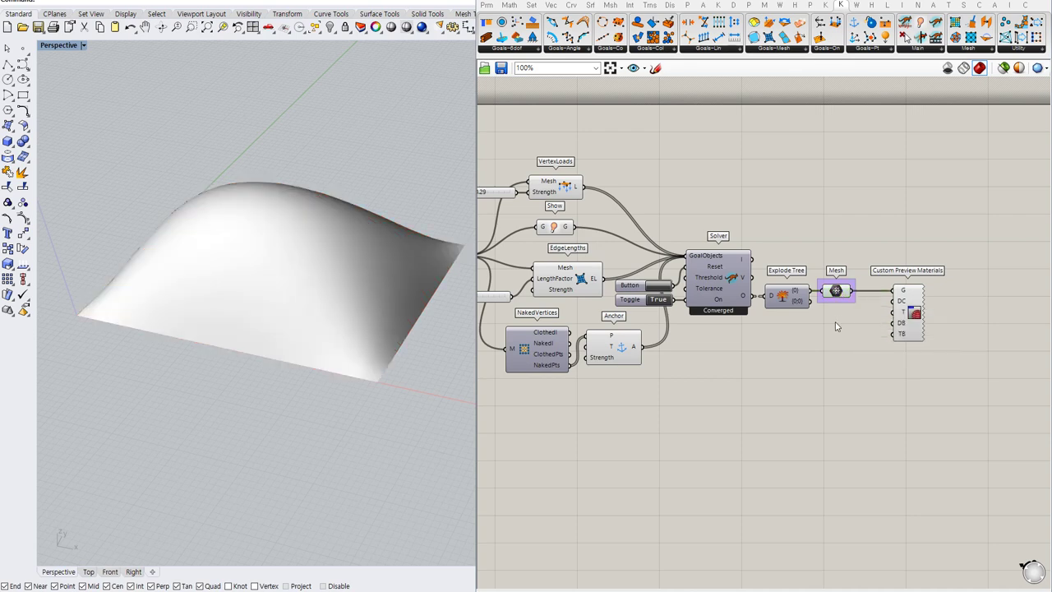
- Add a panel containing "Ctrl + M" and place it above the Mesh parameter
double_click(829, 346)
type("panel")
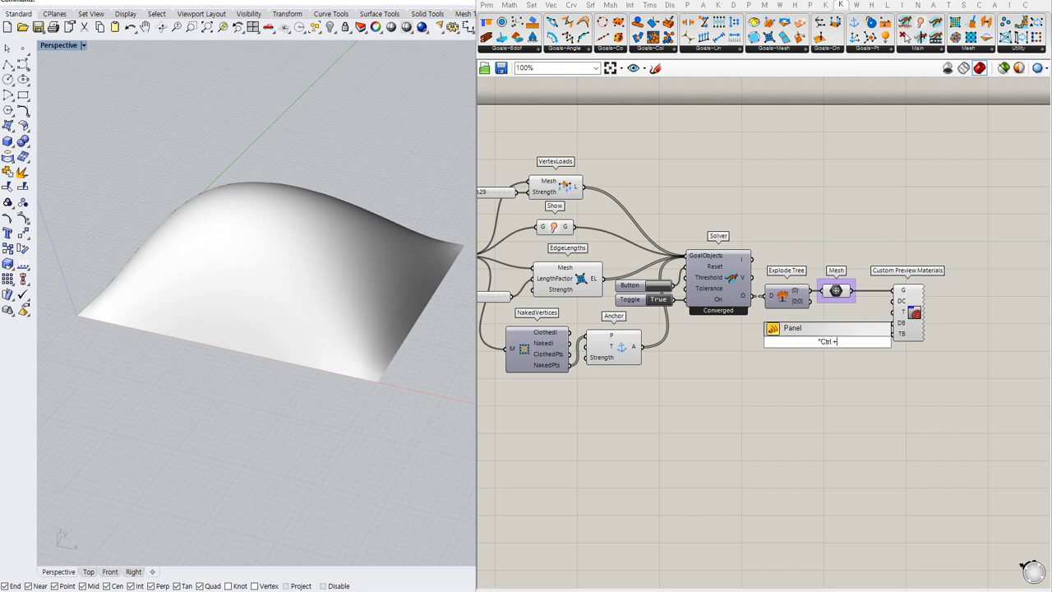
type(" H")
key("Return")
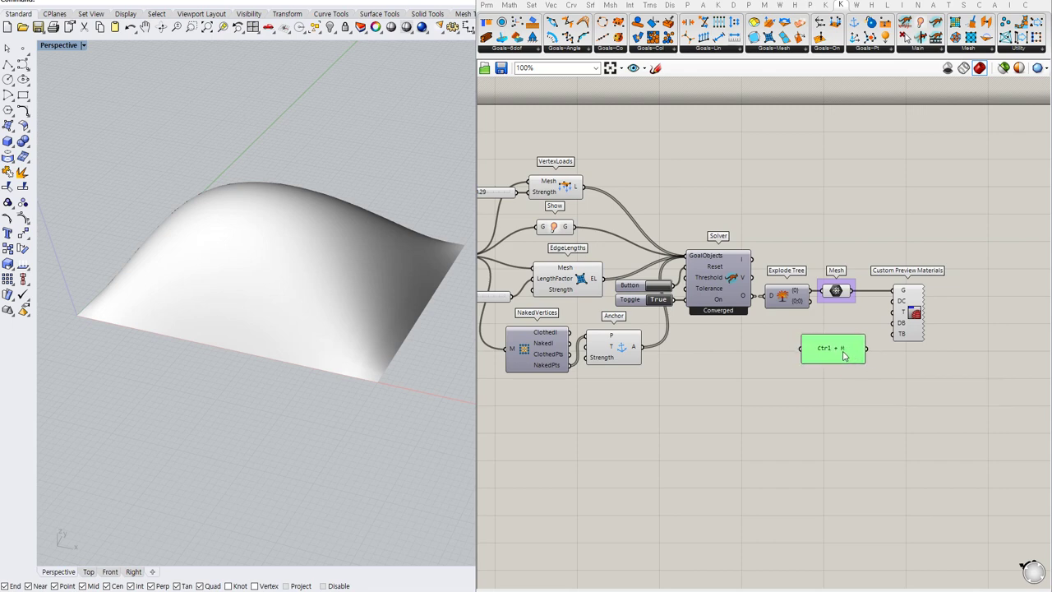
left_click_drag(844, 361, 830, 232)
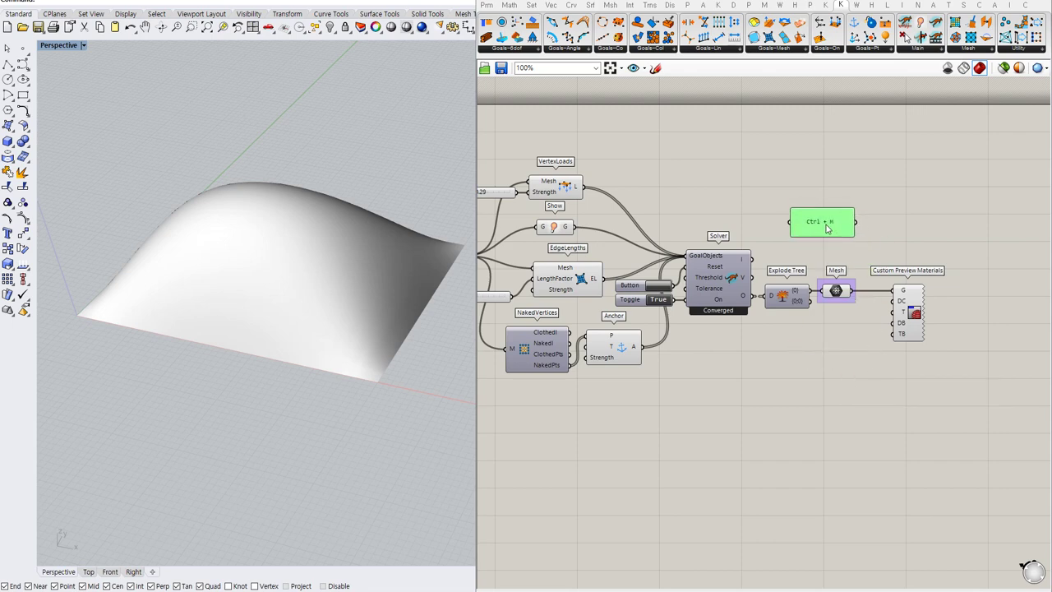
- Add a second line reading "Mesh edge" to the "Ctrl + M" panel and adjust its position slightly
scroll(827, 235, "up", 3)
scroll(827, 235, "up", 1)
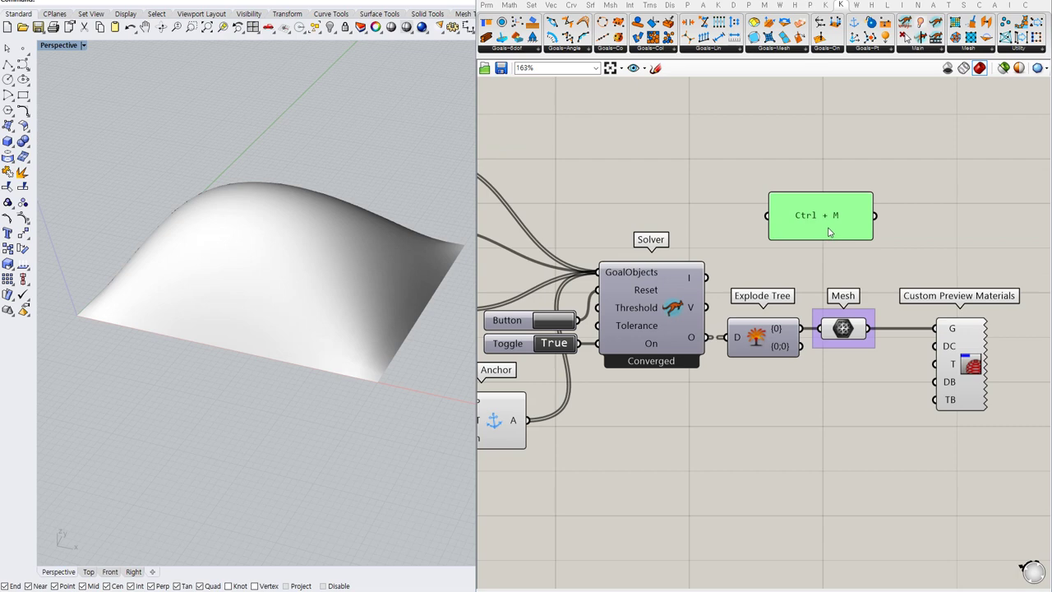
double_click(828, 232)
left_click(803, 186)
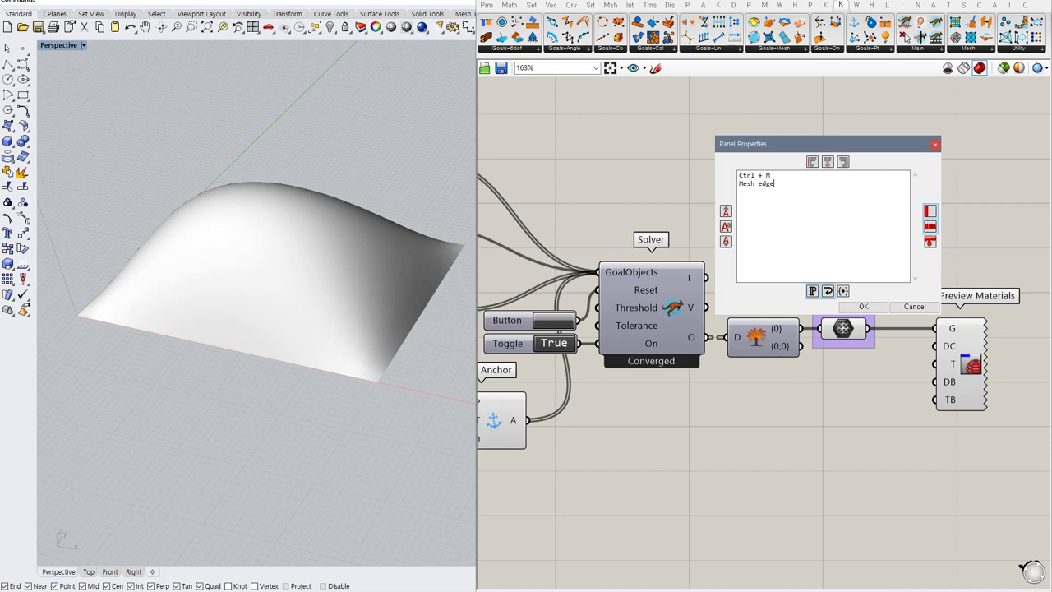
left_click(861, 306)
left_click(847, 240)
left_click_drag(846, 239, 840, 228)
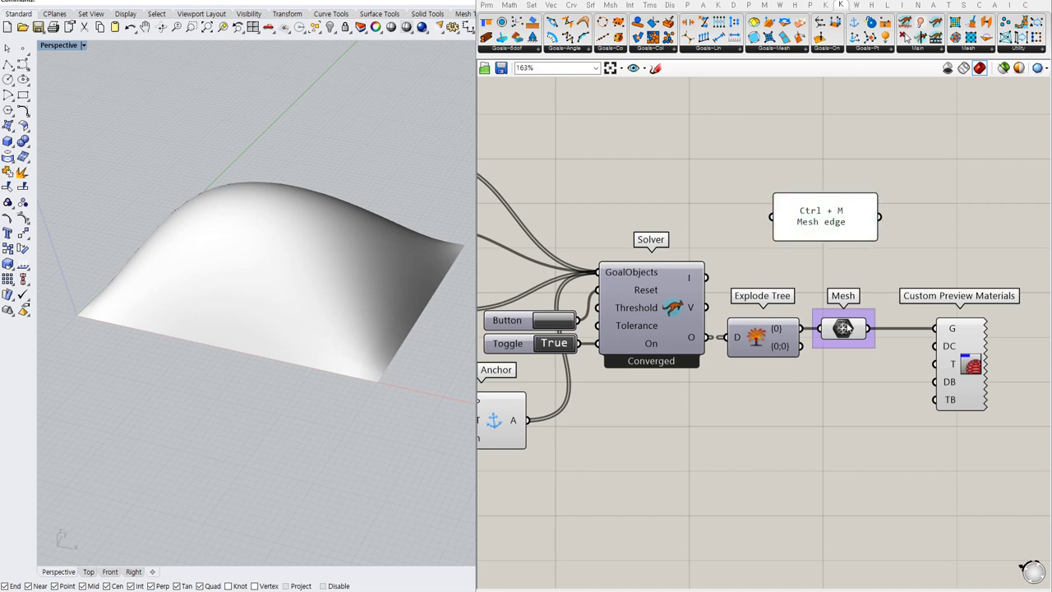
- Switch the mesh edge display on and off to compare the solved surface with and without edges
left_click(843, 328)
key("ctrl+m")
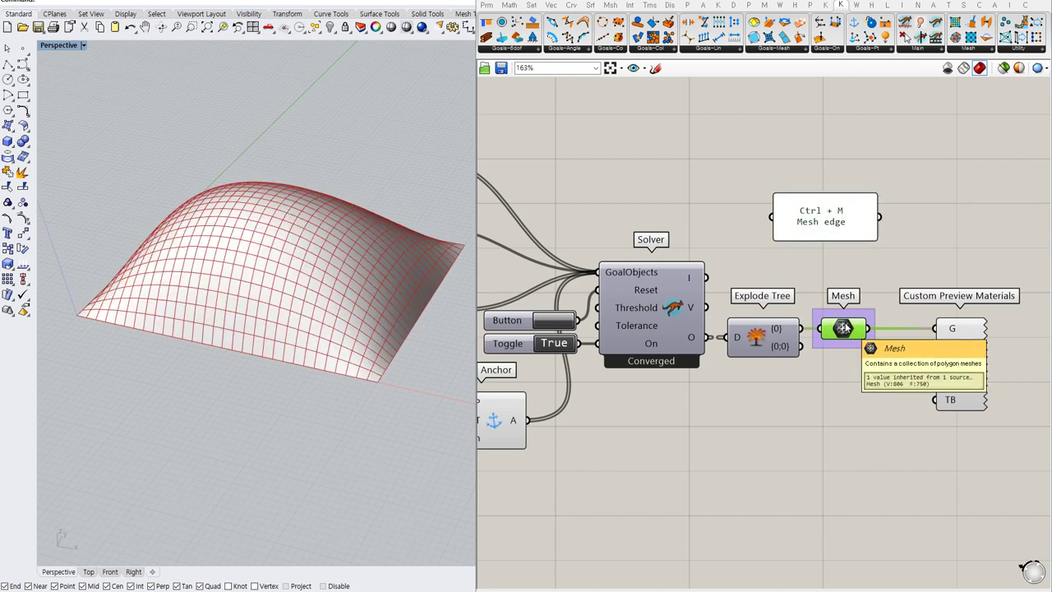
key("ctrl+m")
key("ctrl+m")
key("ctrl+m")
left_click(934, 222)
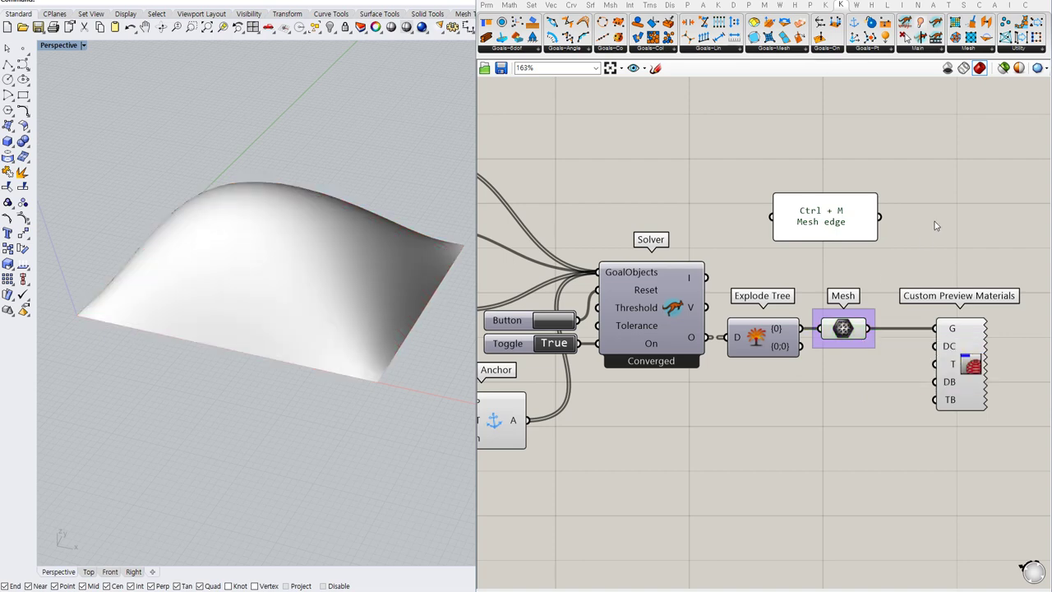
- Enlarge the "Ctrl + M / Mesh edge" note panel slightly above the Mesh parameter
right_click_drag(935, 228, 907, 198)
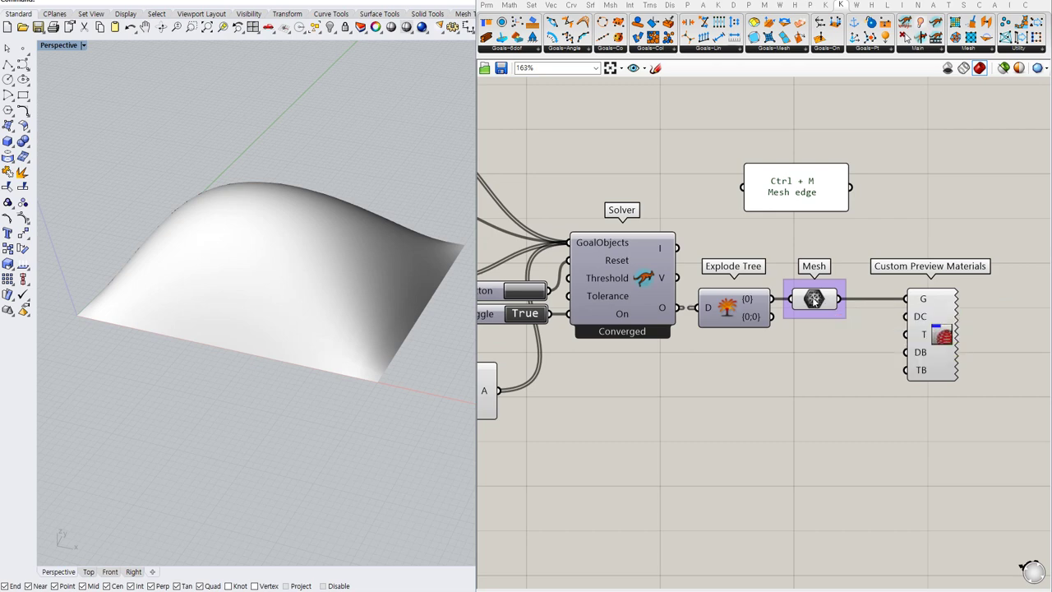
right_click(815, 300)
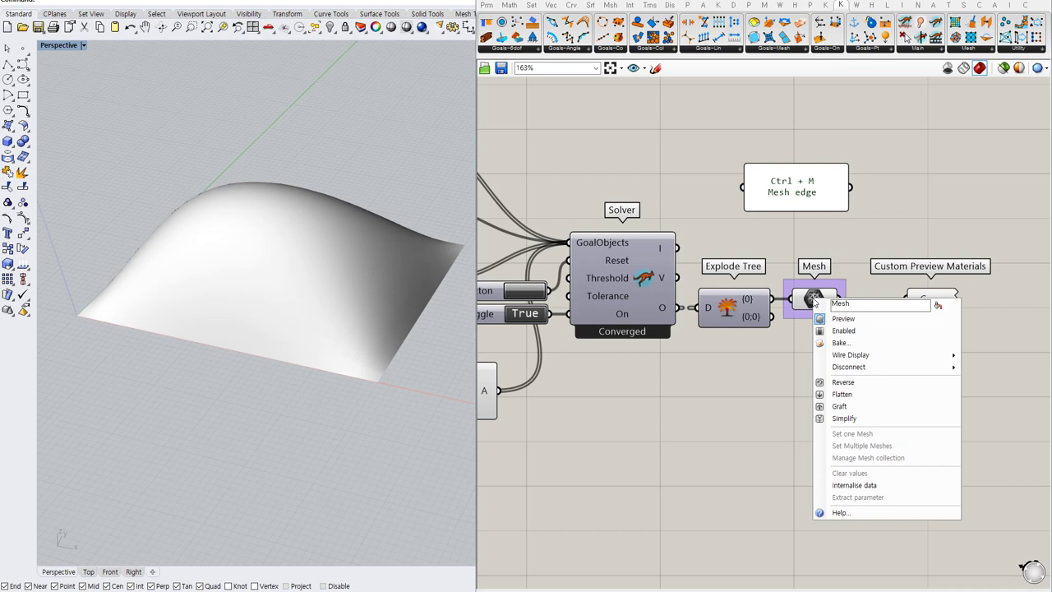
left_click_drag(844, 210, 867, 215)
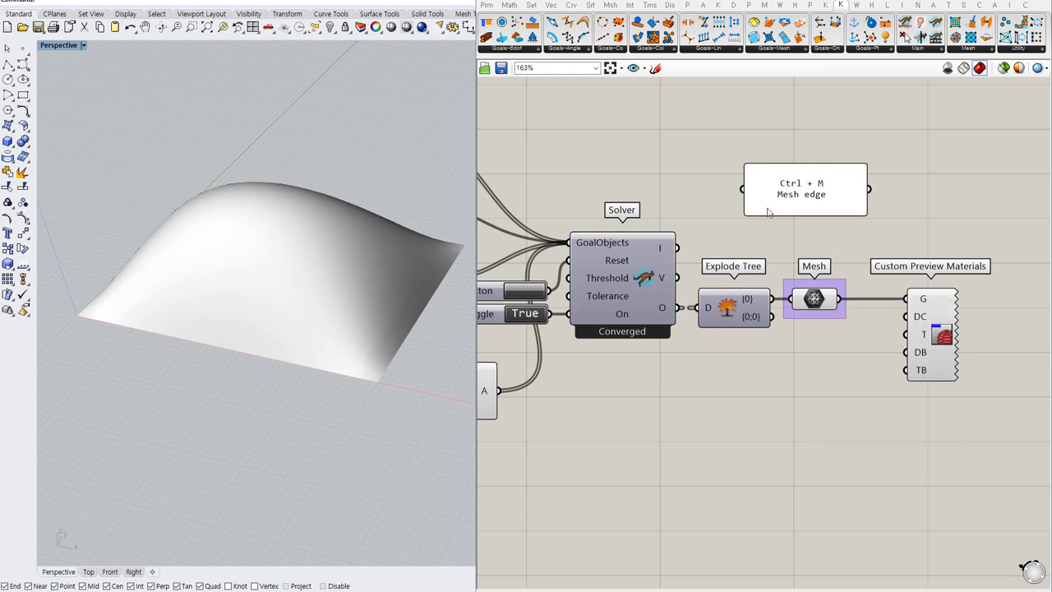
right_click_drag(827, 228, 836, 199)
scroll(832, 298, "down", 2)
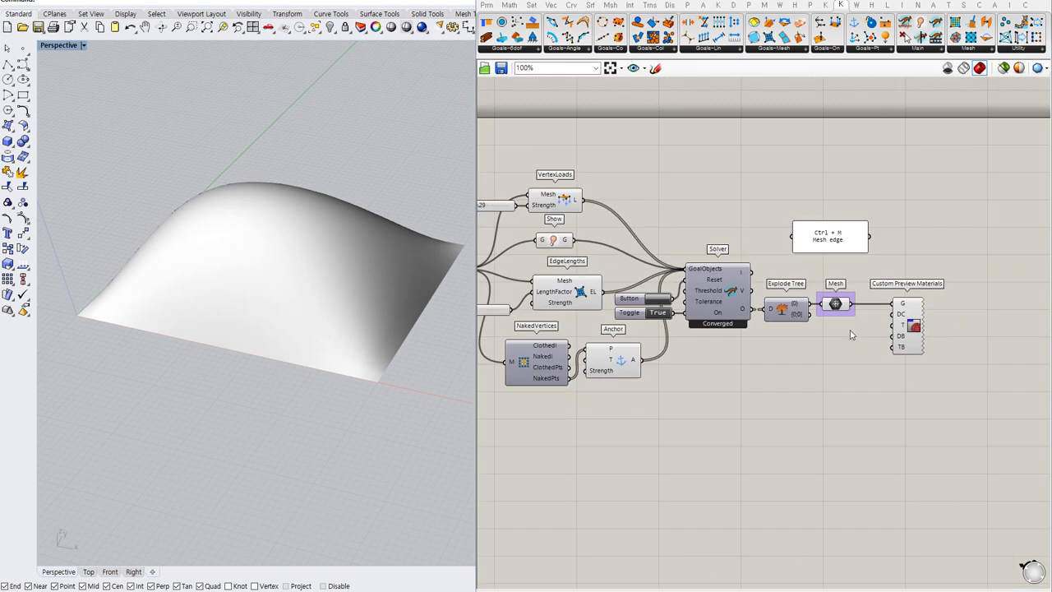
- Turn the mesh edge display on again for the solved mesh preview
left_click(929, 283)
left_click(879, 307)
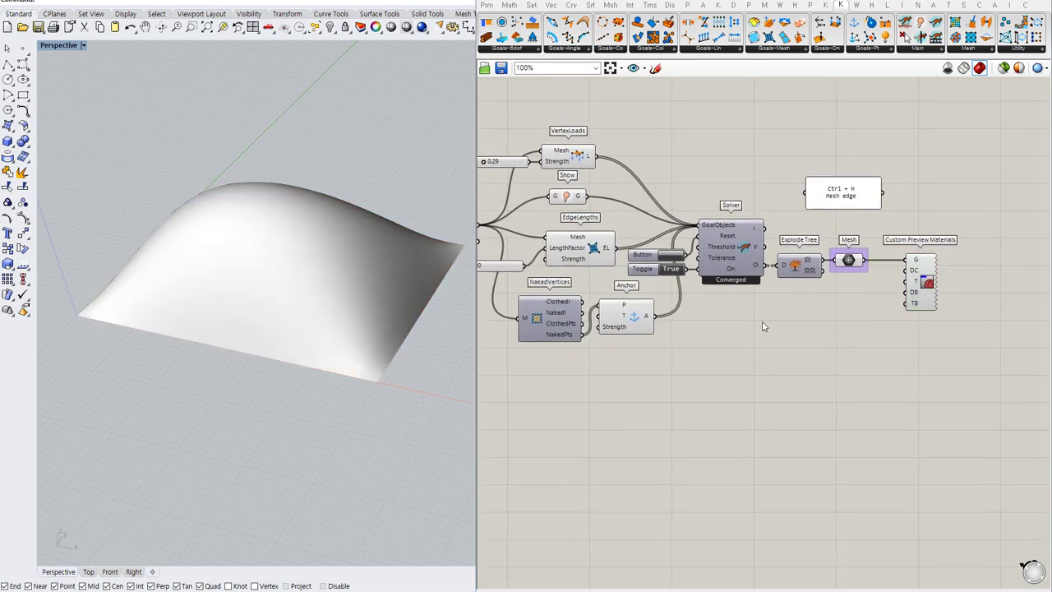
right_click_drag(761, 321, 794, 330)
left_click(886, 266)
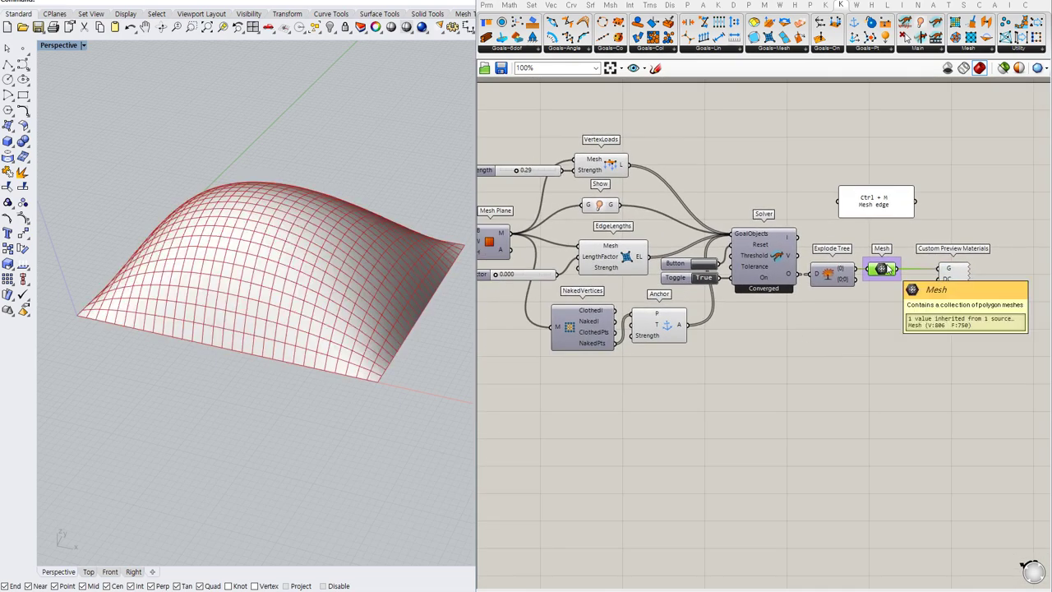
left_click(818, 374)
right_click_drag(682, 378, 760, 380)
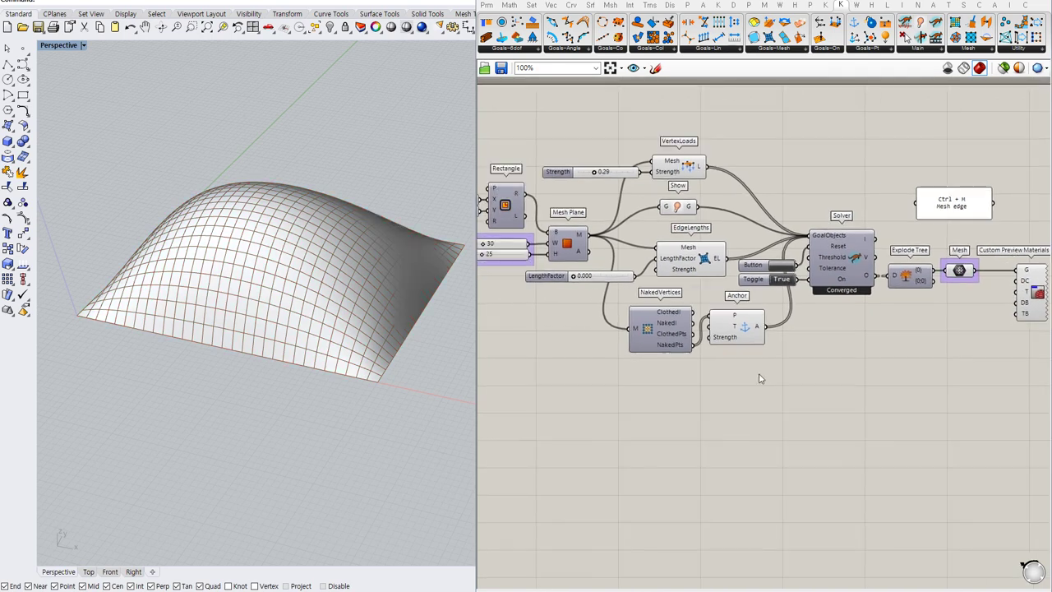
- Reset the Solver and set the VertexLoads Strength slider to 0.27
left_click(782, 269)
right_click_drag(623, 399, 706, 405)
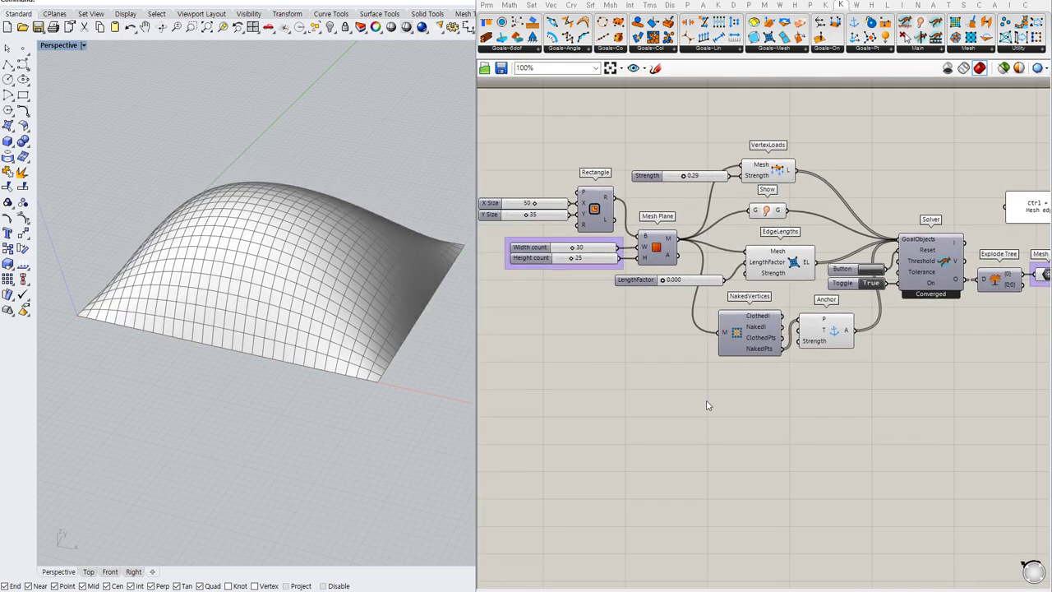
mouse_move(682, 176)
left_mouse_down()
mouse_move(695, 181)
mouse_move(685, 185)
left_mouse_up()
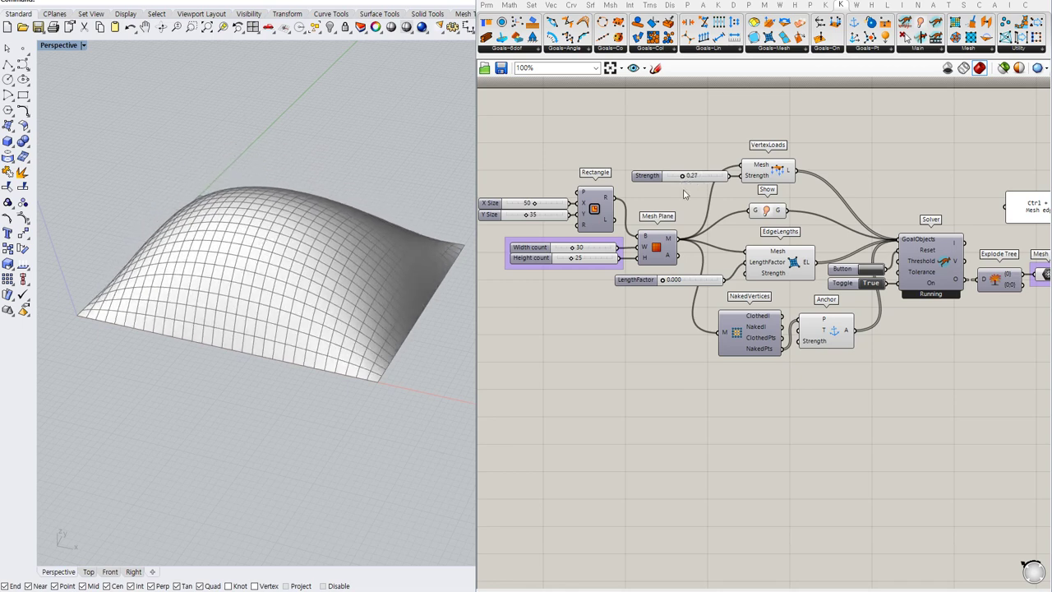
- Try out the EdgeLengths LengthFactor slider, leave it at 0.000, and reset the Solver to rerun the form-finding
right_click_drag(673, 292, 667, 302)
left_click_drag(655, 289, 641, 306)
right_click_drag(894, 365, 829, 352)
left_click(780, 280)
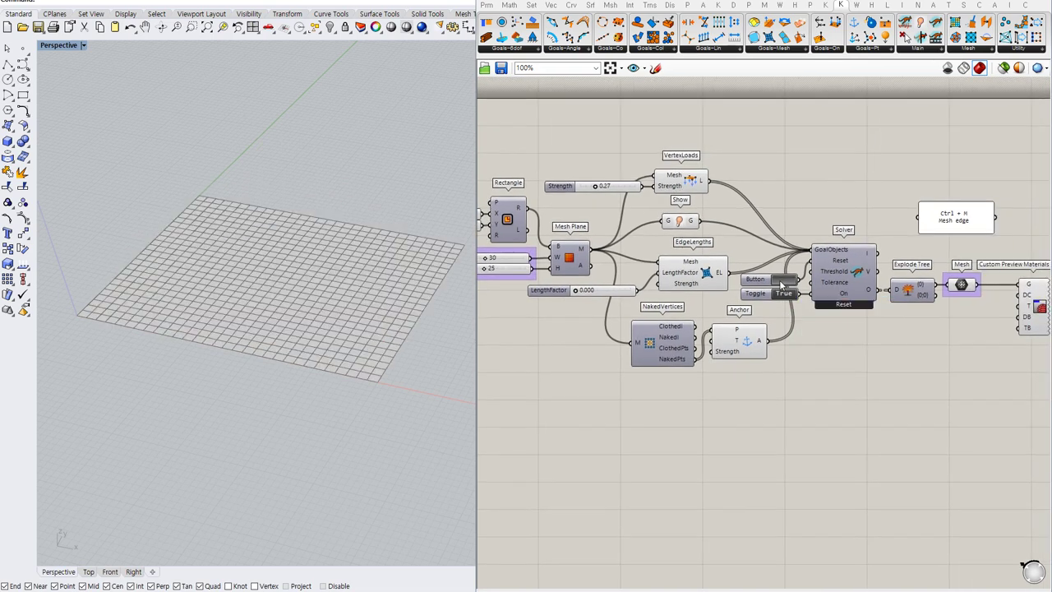
right_click_drag(868, 340, 820, 339)
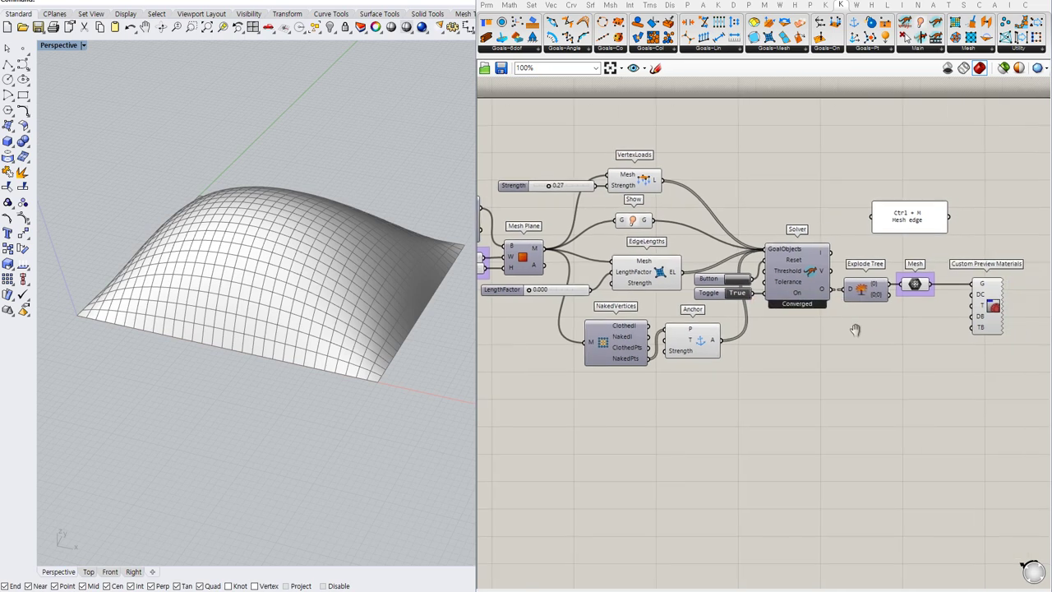